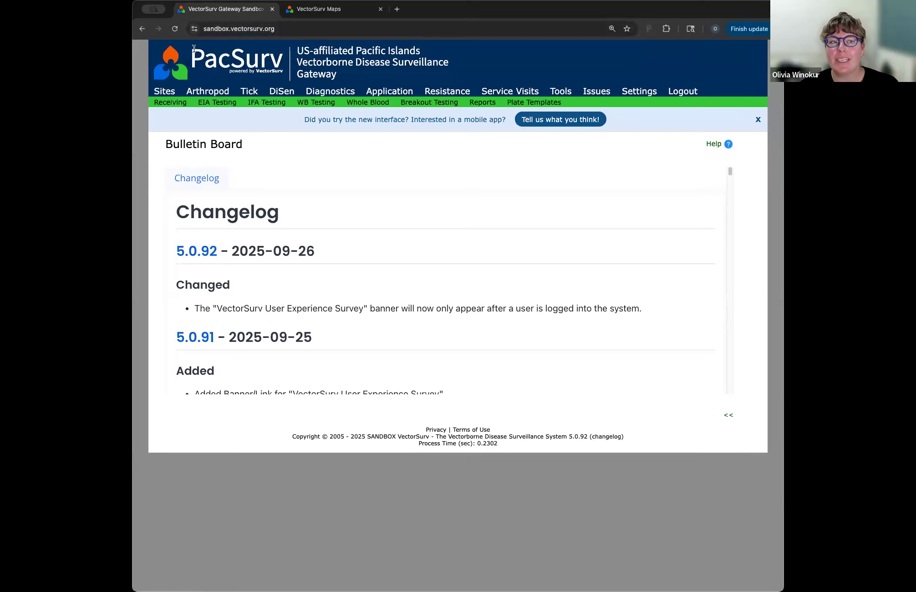
drag(232, 29, 175, 29)
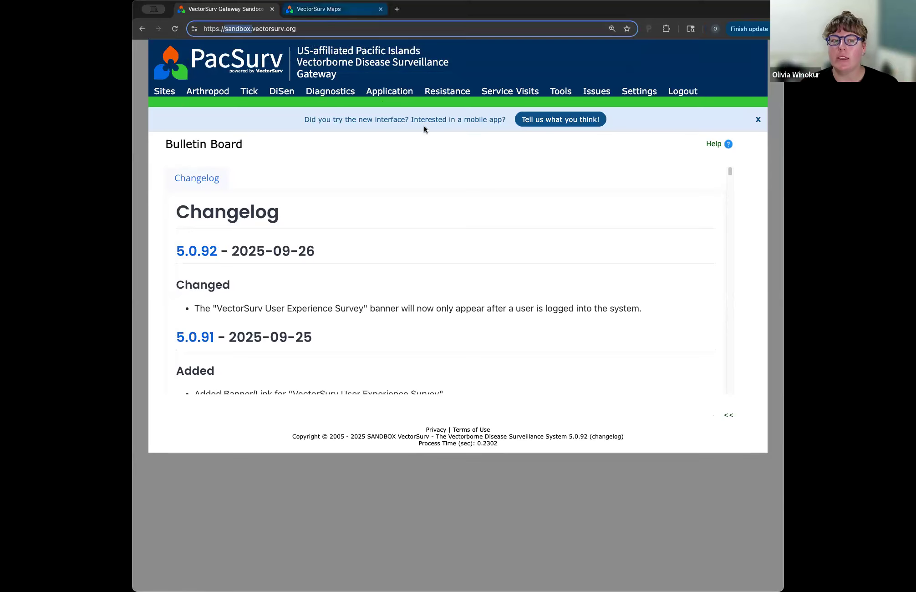
click(423, 151)
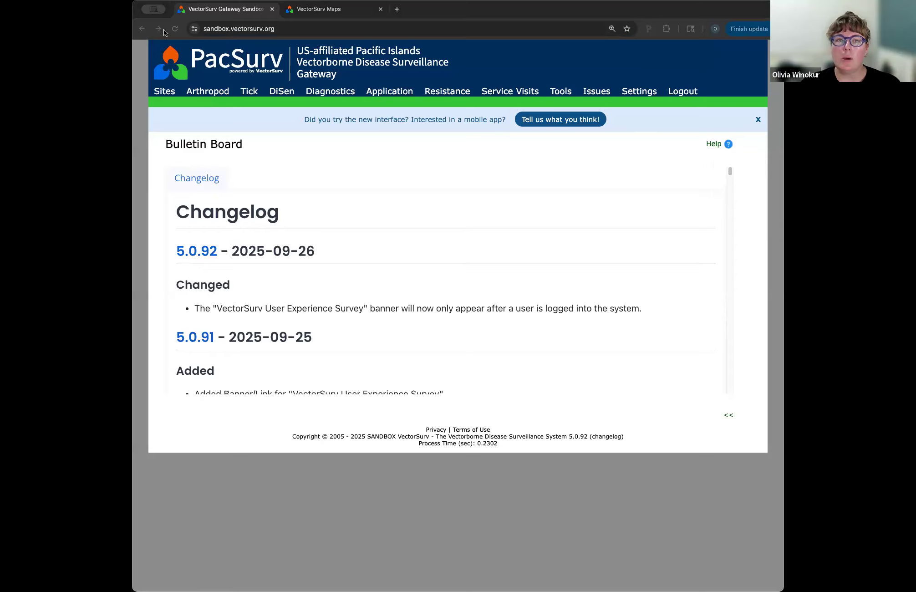
click(428, 139)
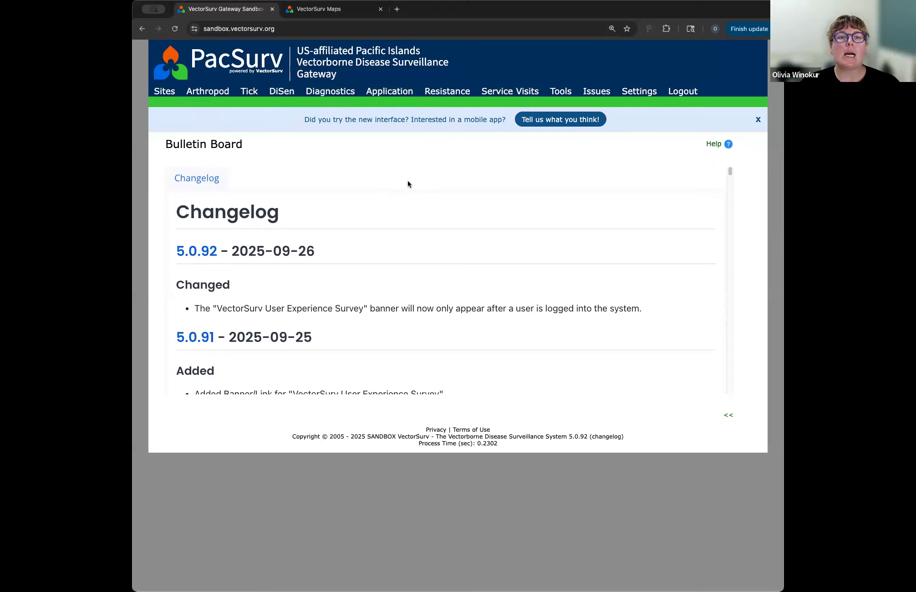
Step: Open the Integrated Data View for service visits and widen its map area
mouse_move(509, 93)
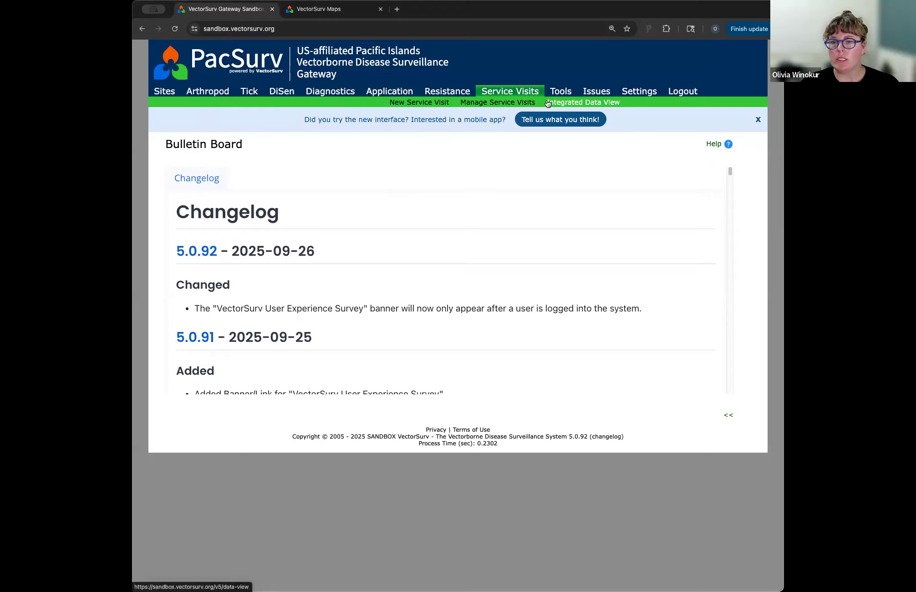
click(548, 103)
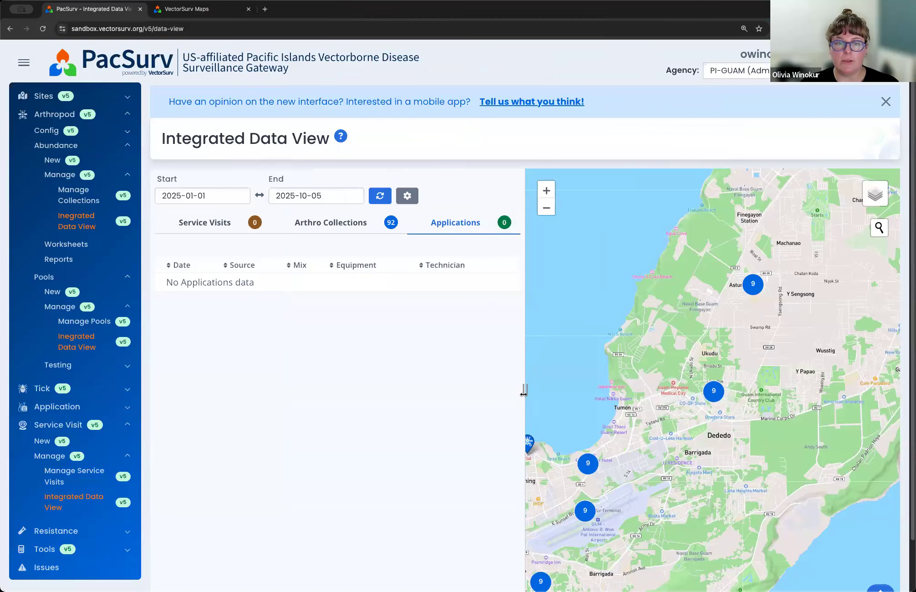
drag(525, 392, 439, 388)
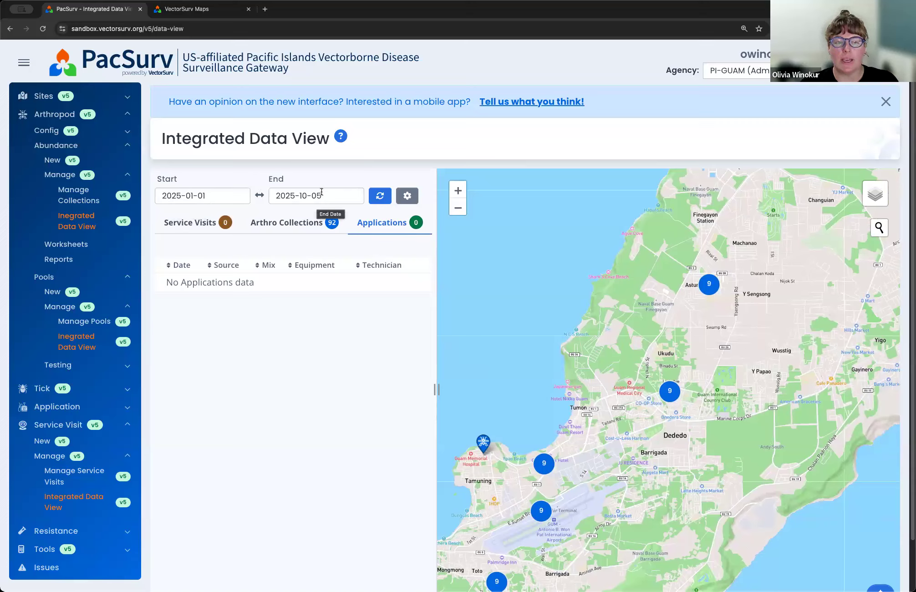
Step: Zoom the map to the area around Tamuning and view the list of collections at the JFK site
drag(608, 295, 611, 290)
scroll(610, 290, down, 1)
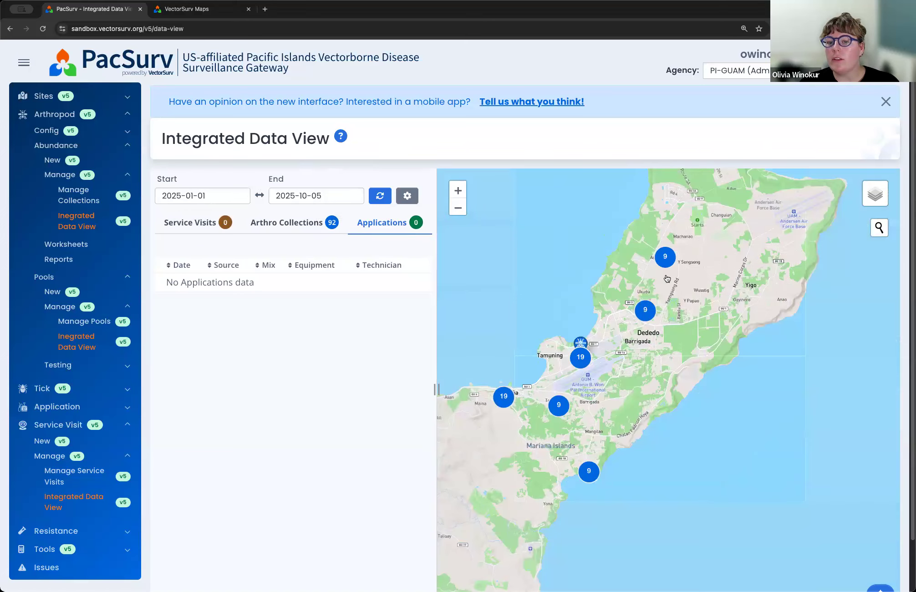
scroll(610, 289, down, 1)
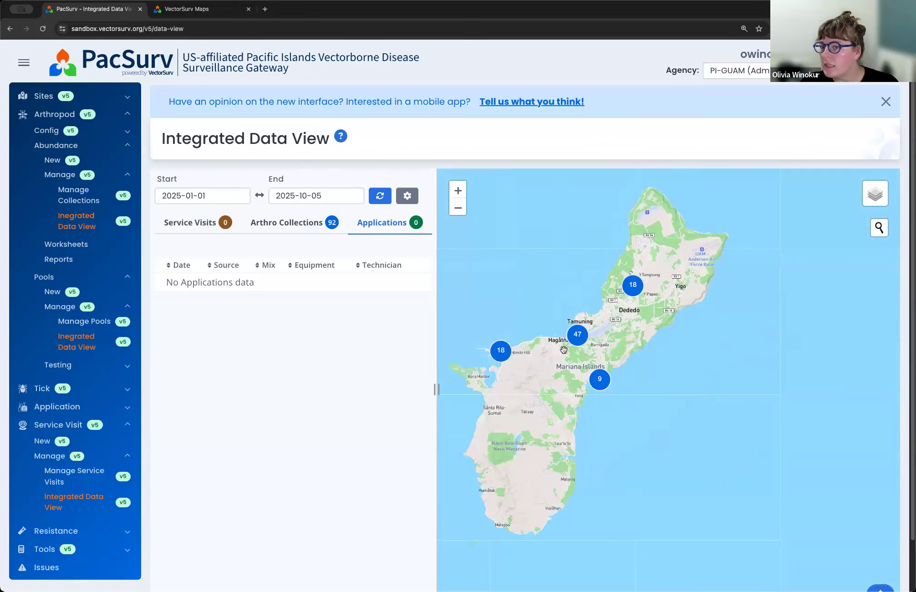
drag(556, 353, 582, 345)
scroll(583, 345, up, 2)
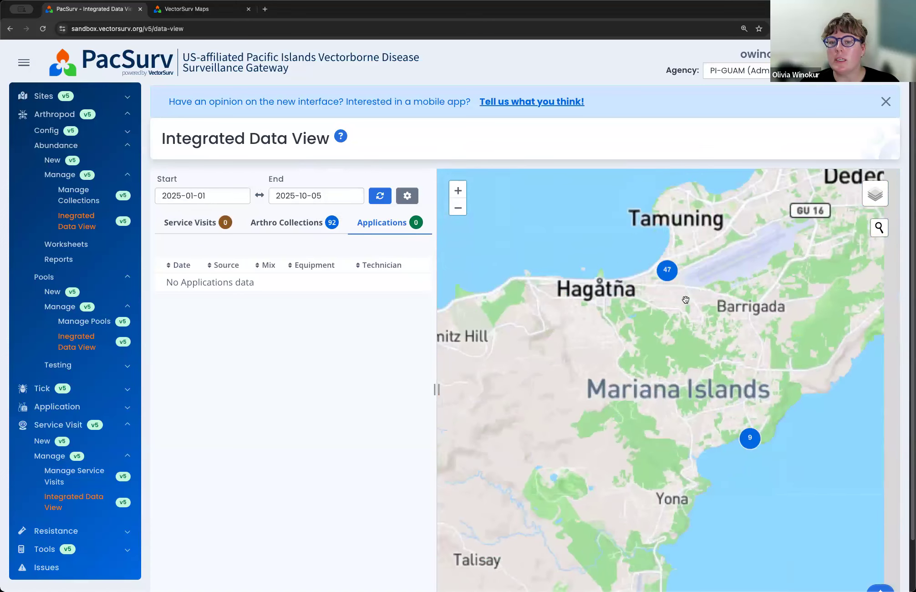
drag(672, 268, 633, 328)
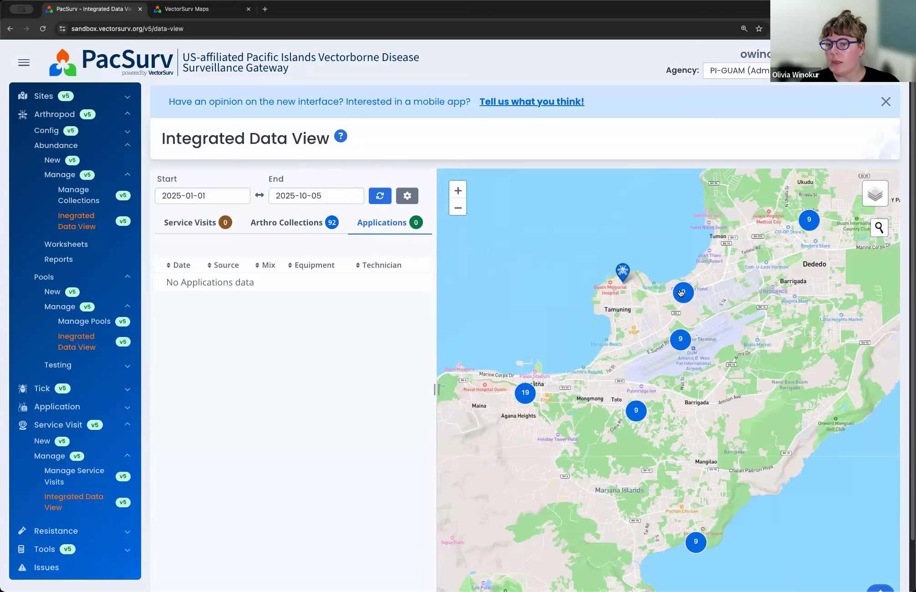
click(682, 293)
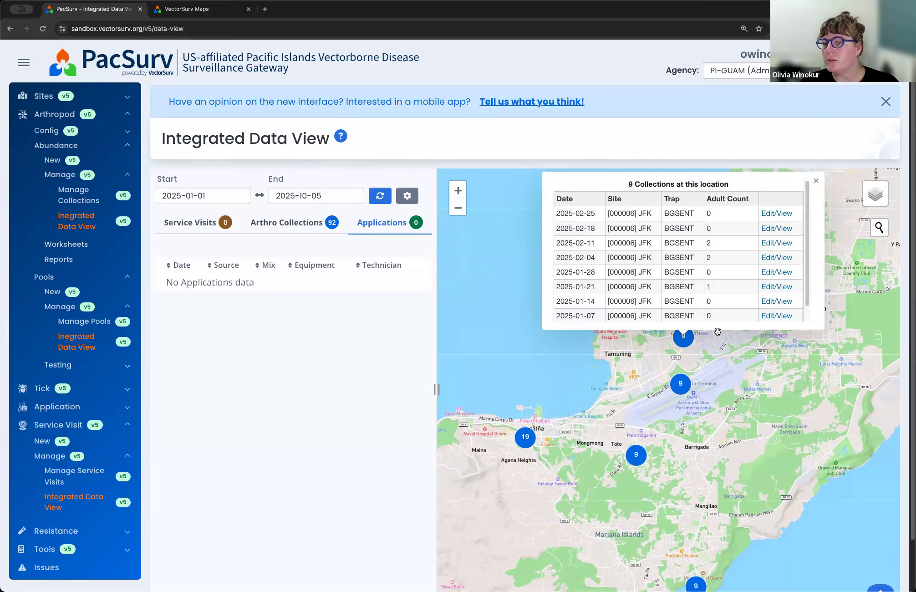
scroll(722, 304, down, 4)
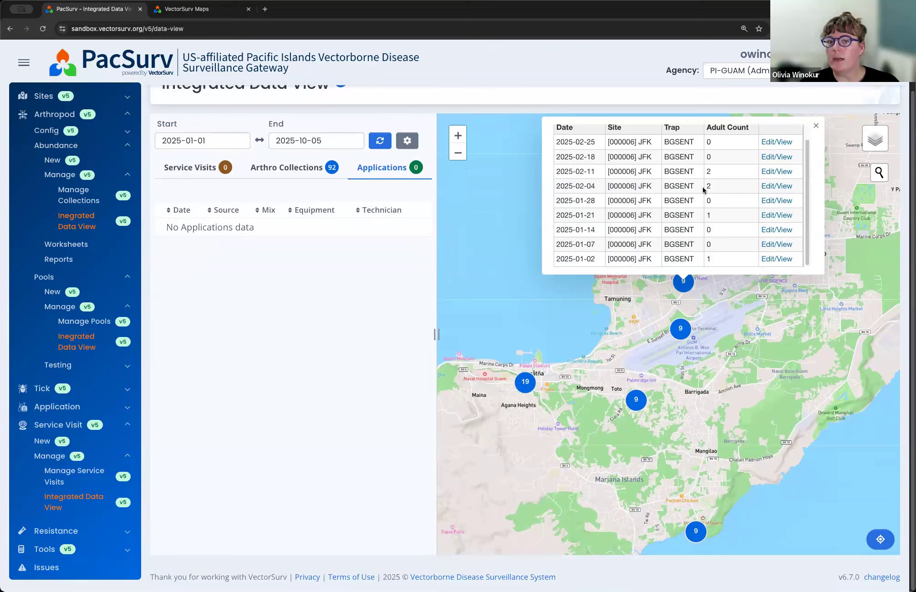
Step: Open the JFK site's 2025-02-04 collection record and review its trap details, date, site and species counts
click(772, 186)
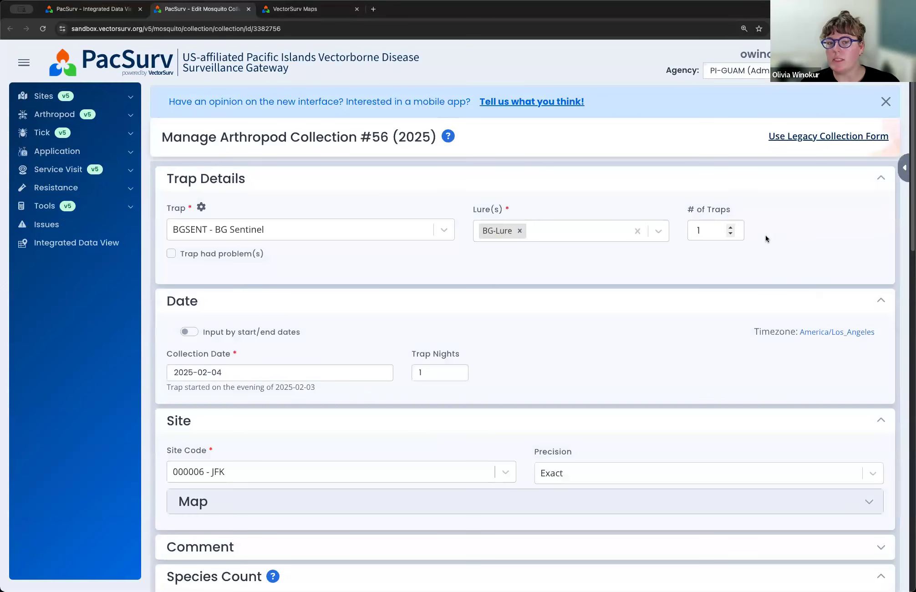
scroll(755, 233, down, 2)
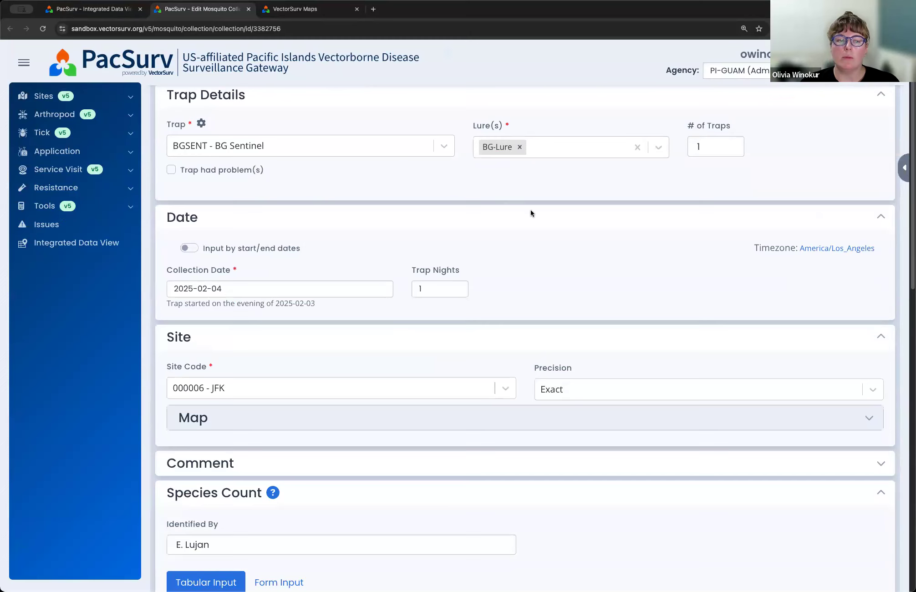
scroll(531, 213, down, 6)
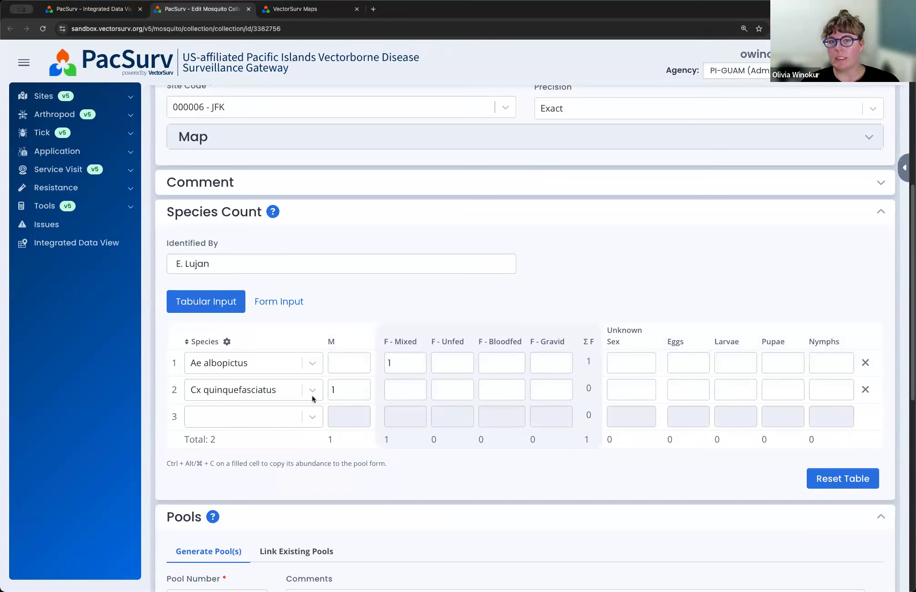
Step: Return to the Integrated Data View and start a new service visit
click(116, 10)
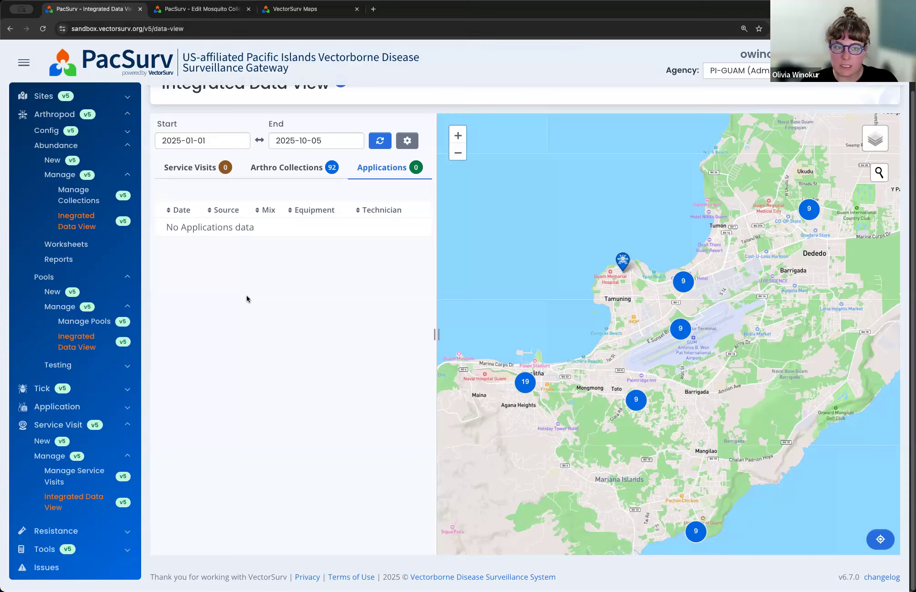
scroll(280, 284, up, 3)
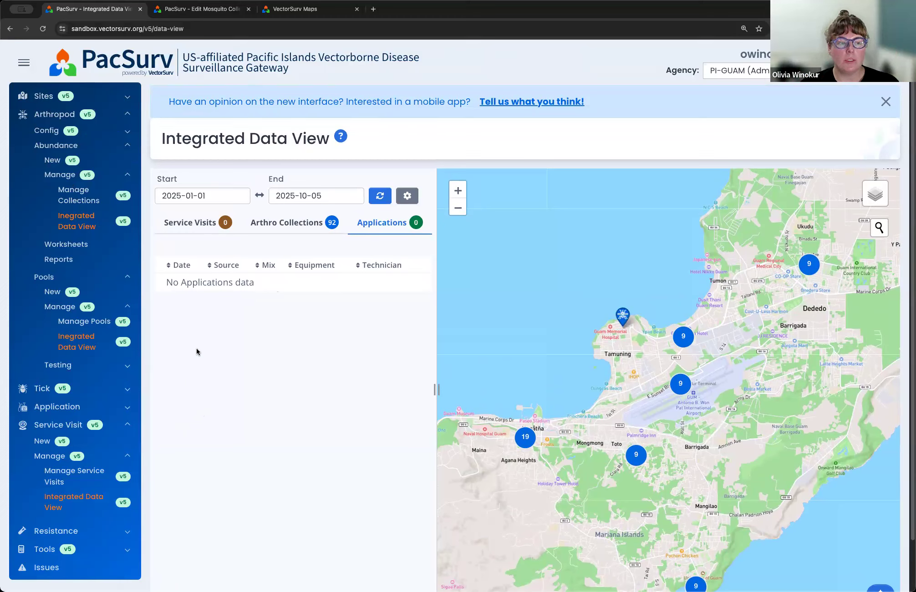
scroll(196, 348, down, 1)
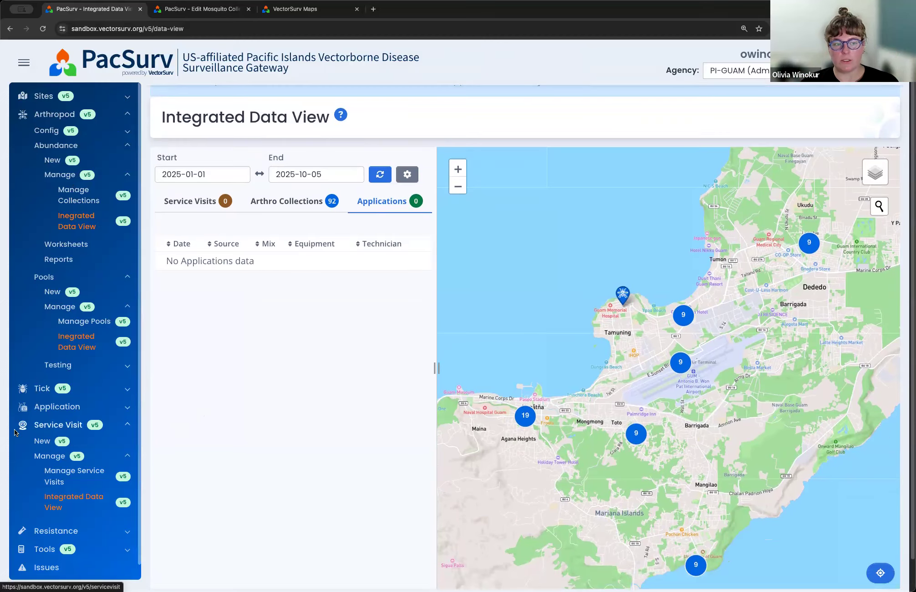
click(40, 444)
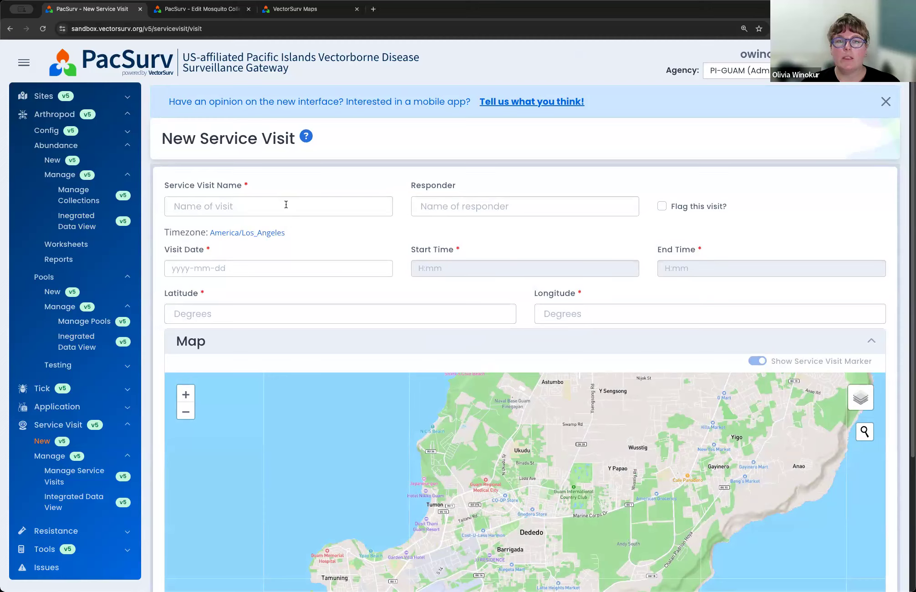
Step: Name the new service visit "Training example"
click(216, 208)
click(261, 184)
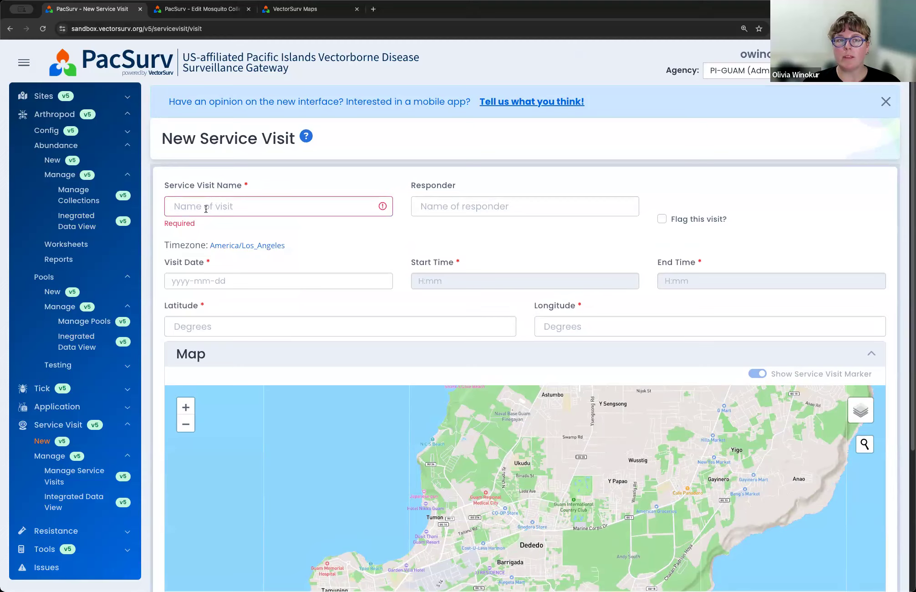
click(205, 209)
text(T)
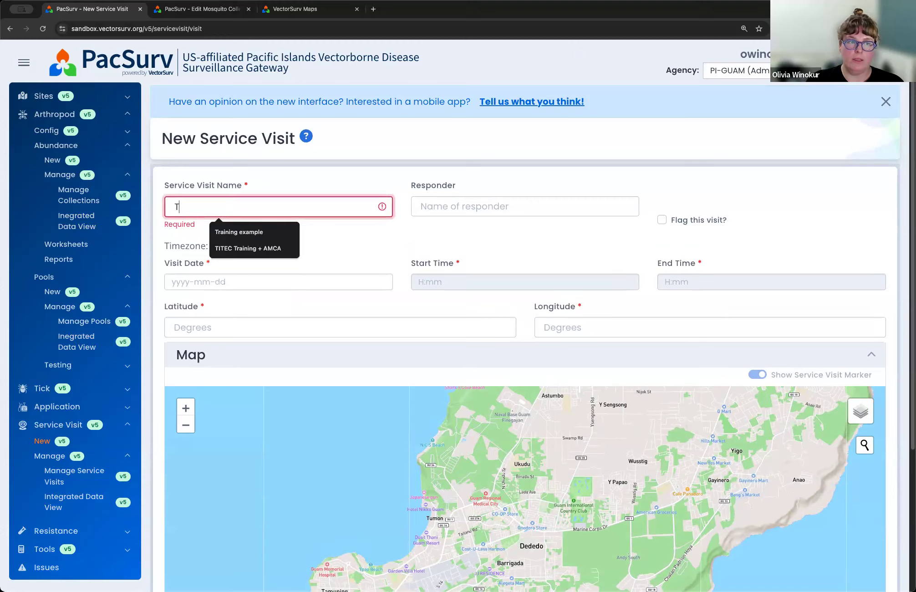
text(raining example)
click(317, 168)
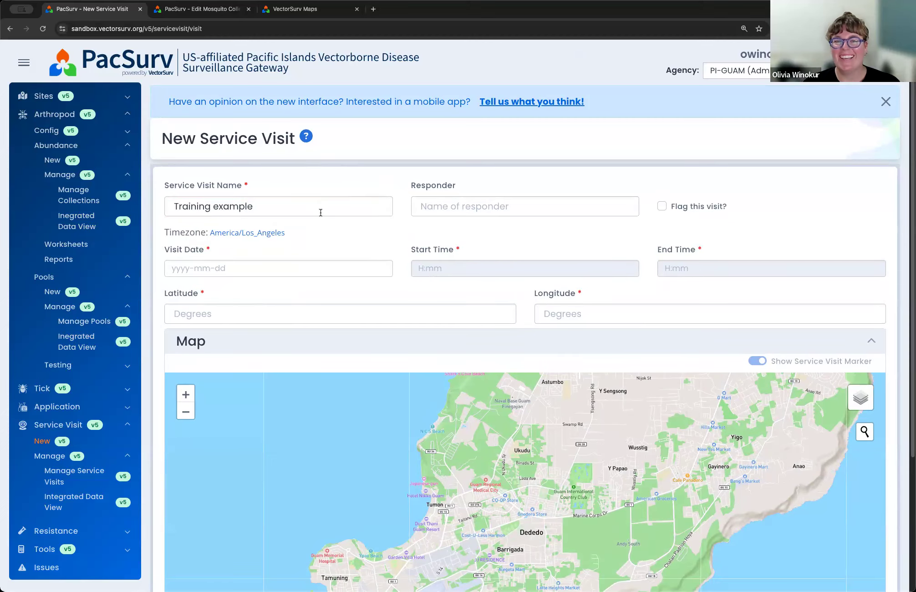
Step: Enter the responder's first name and set the visit date to 2025-10-06
click(464, 210)
text(Olivia)
click(524, 171)
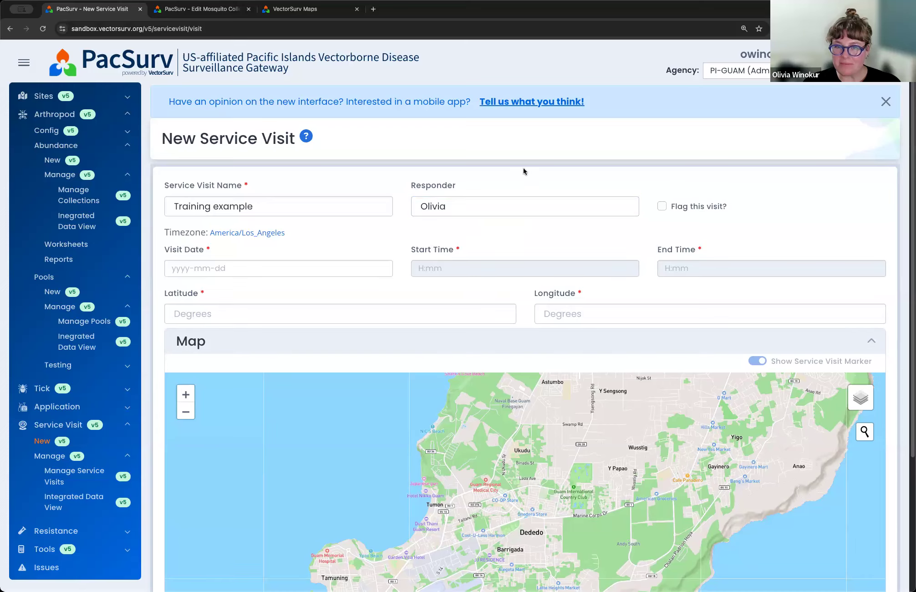
click(204, 268)
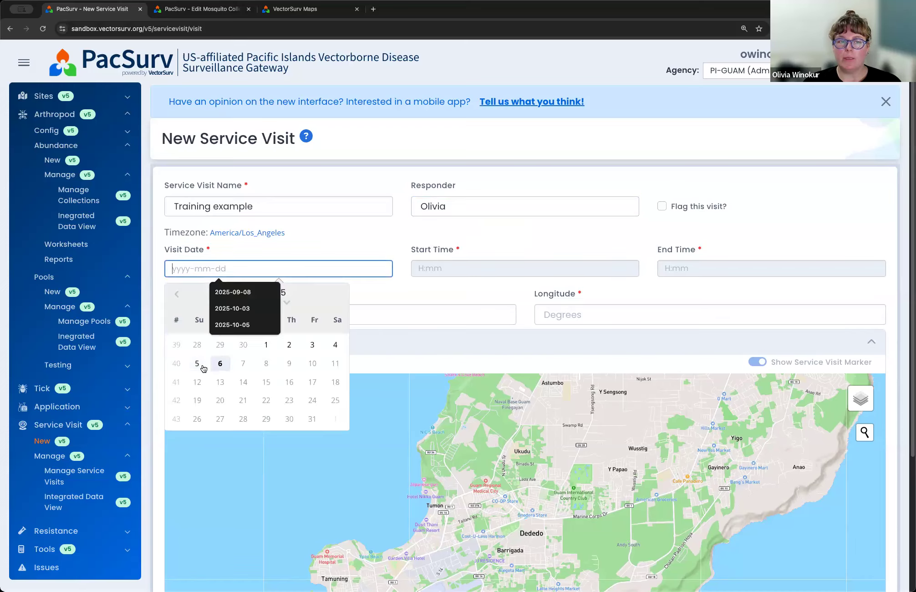
click(219, 364)
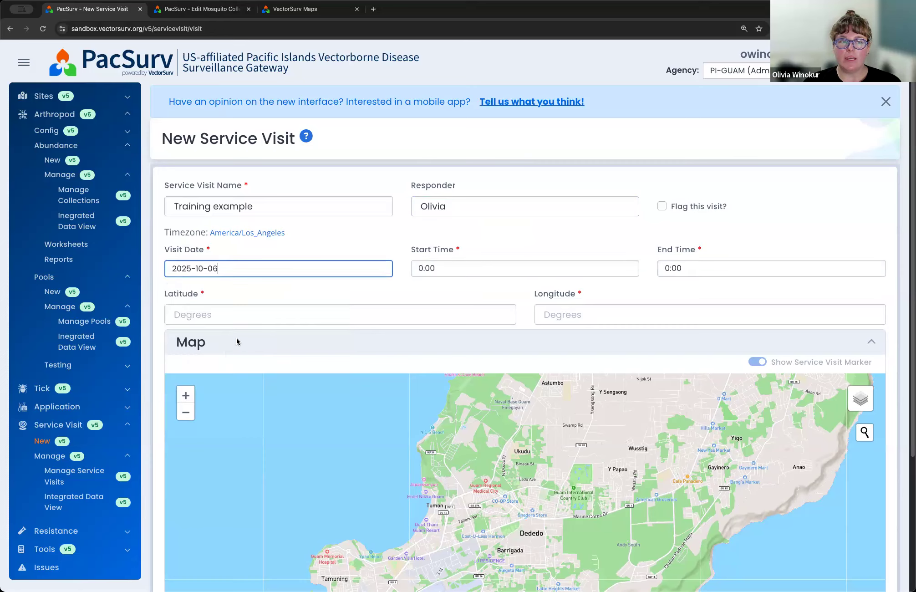
Step: Browse the time zones available for the service visit, then close the time zone setting without changing it
scroll(322, 251, down, 1)
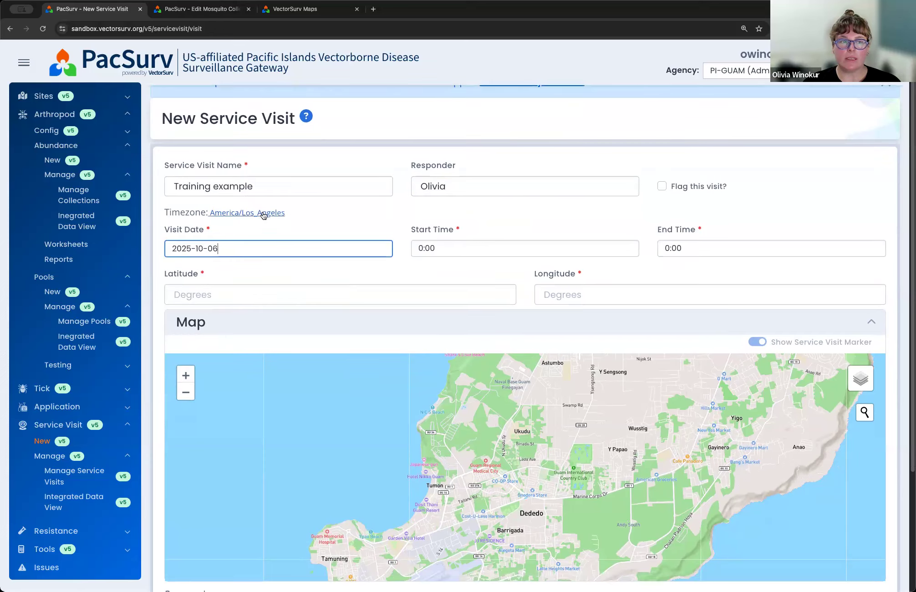
click(247, 213)
click(426, 126)
scroll(426, 137, down, 15)
scroll(434, 129, up, 7)
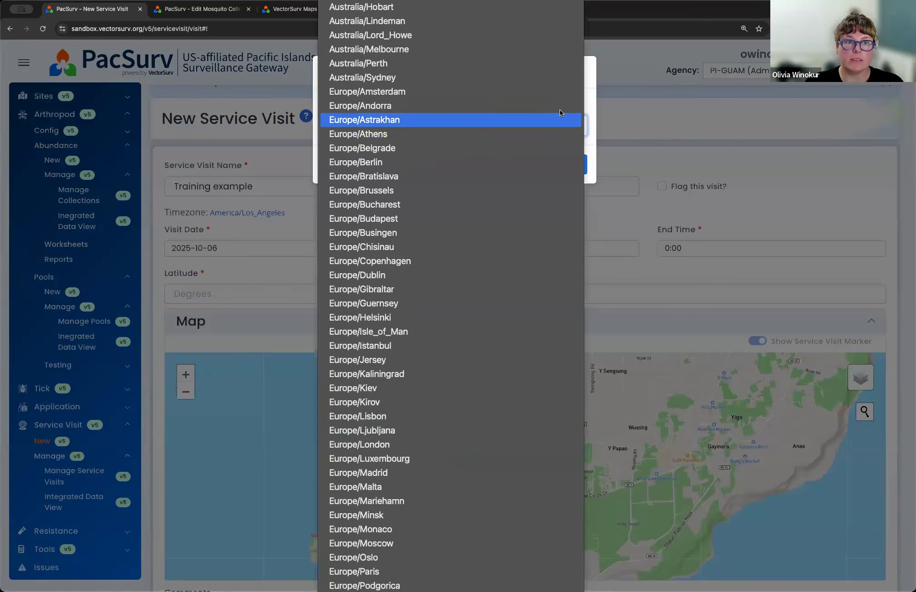
click(595, 165)
click(564, 170)
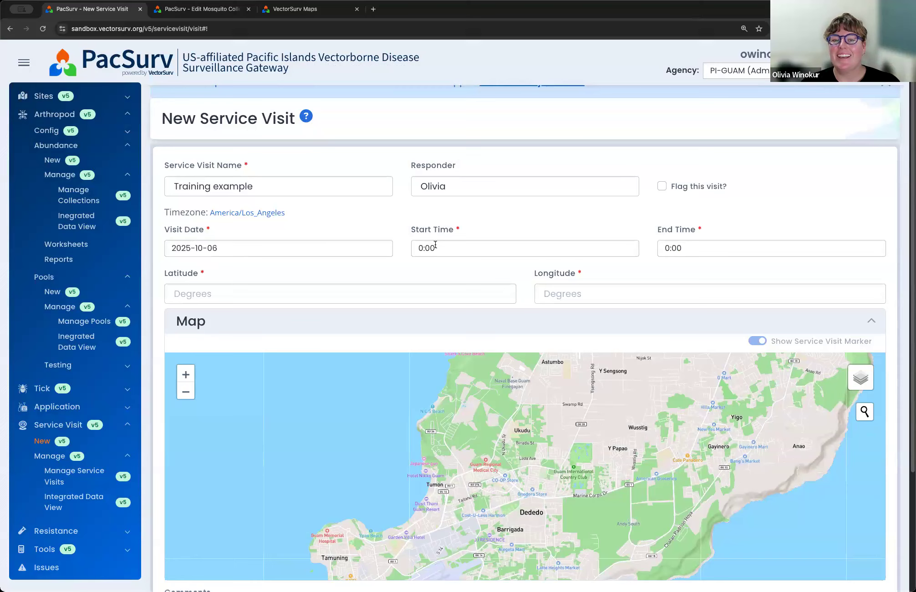
Step: Set the service visit's start time to 14:00
click(419, 249)
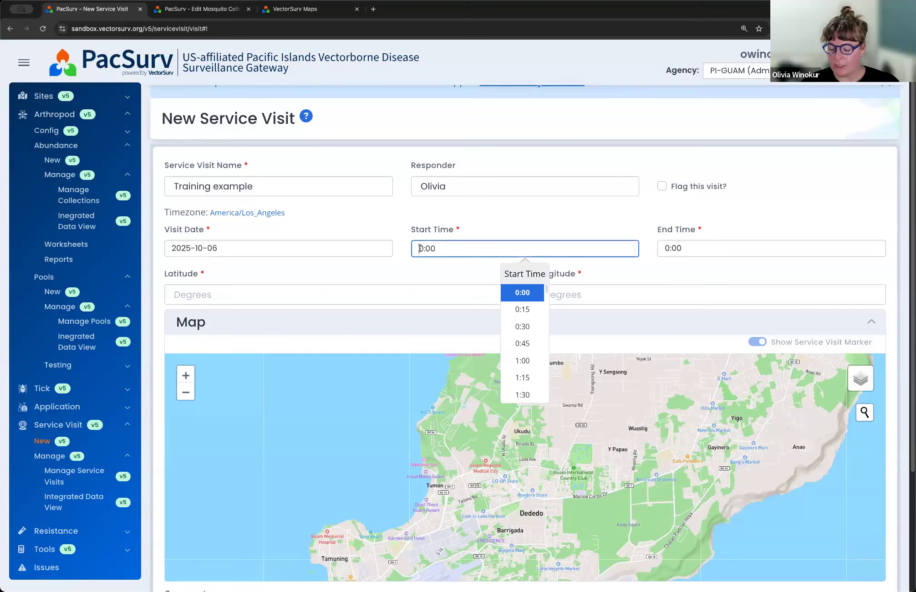
text(14)
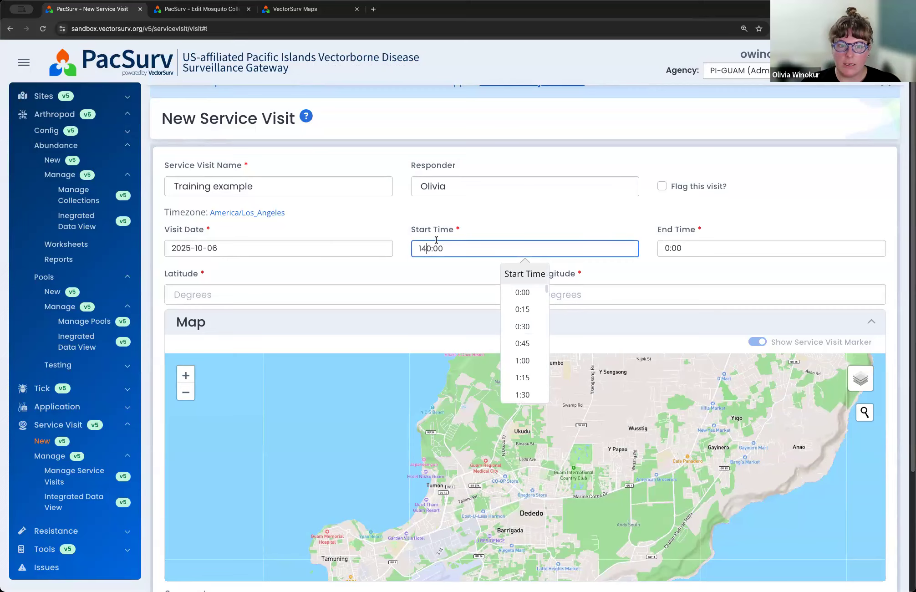
double_click(432, 248)
text(14:00)
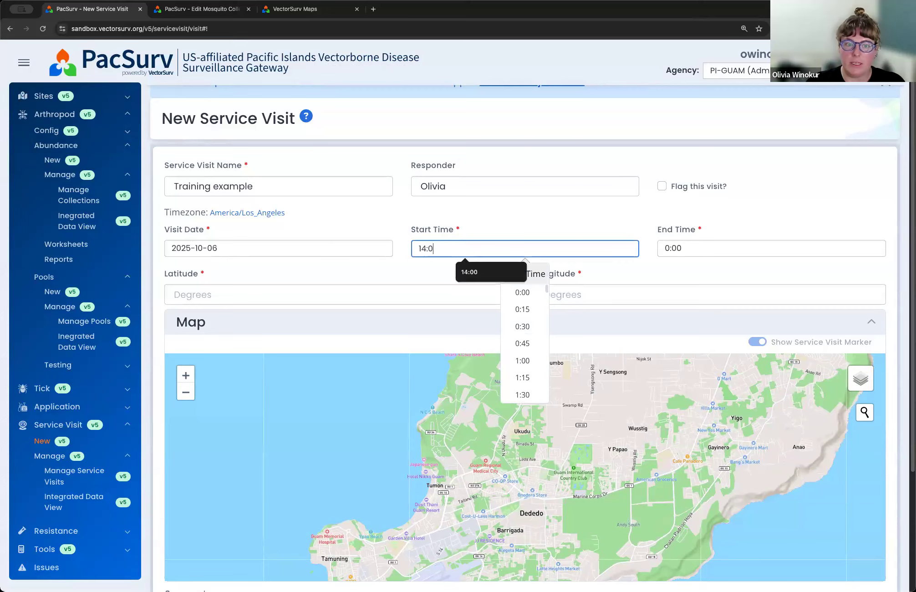
scroll(521, 346, down, 5)
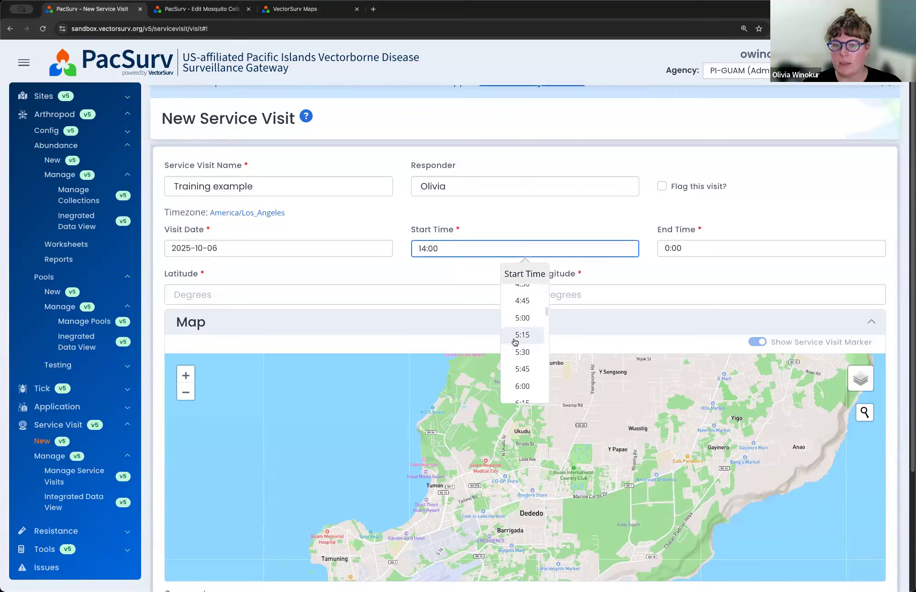
click(520, 308)
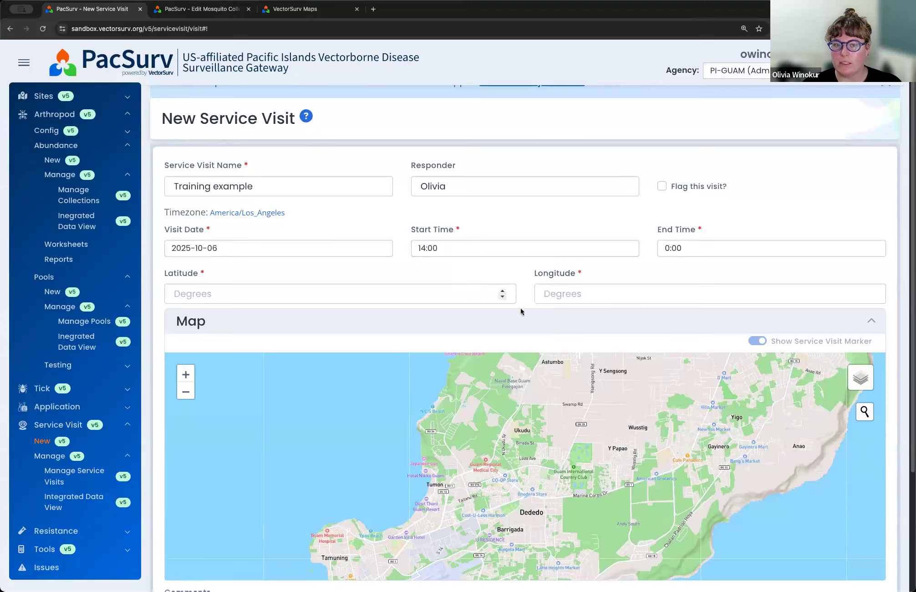
Step: Set the service visit's end time to 15:00
double_click(666, 248)
text(15:00)
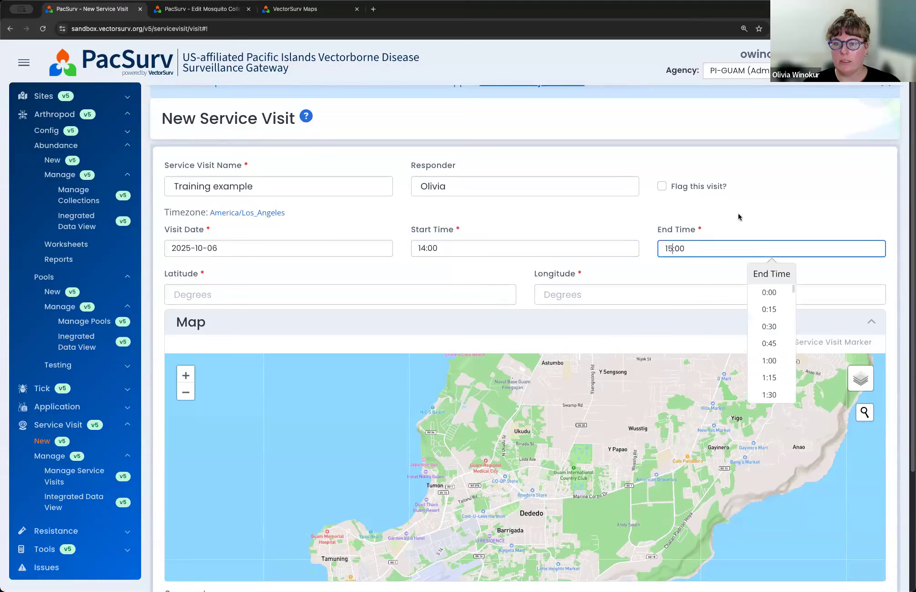
click(738, 213)
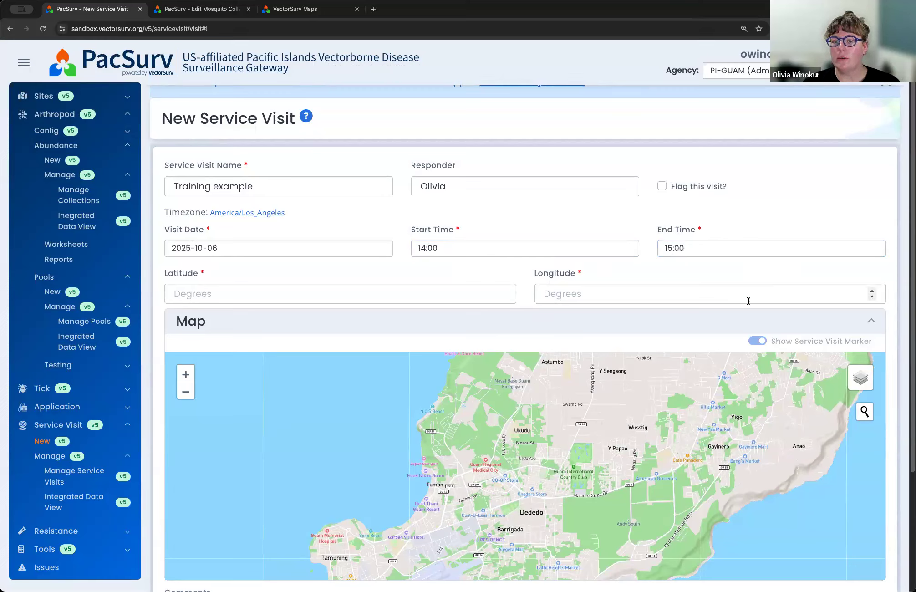
Step: Place the service visit's location marker just north of Mongmong, at about latitude 13.473 and longitude 144.770, and save the visit
scroll(772, 277, down, 3)
drag(488, 333, 579, 236)
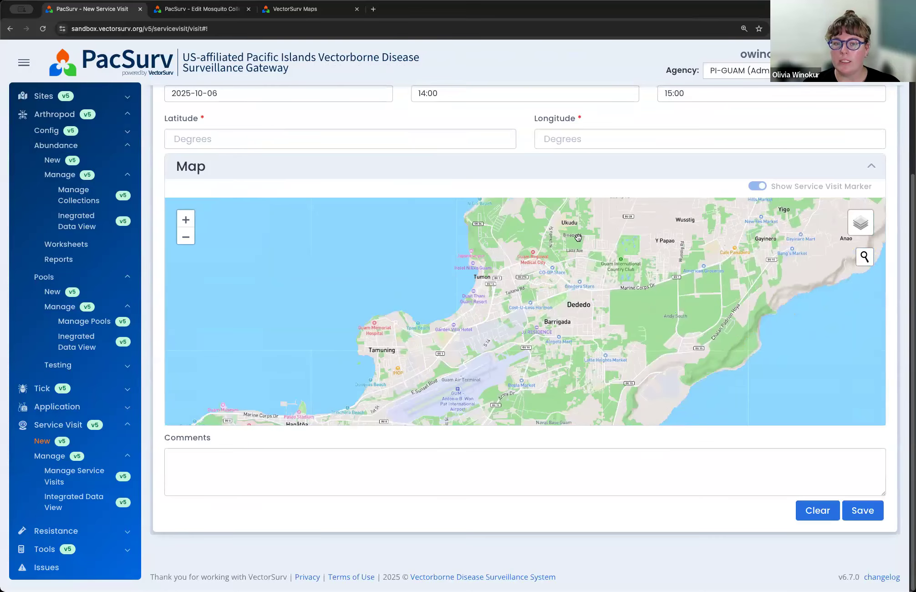
drag(431, 358, 497, 278)
drag(458, 315, 426, 374)
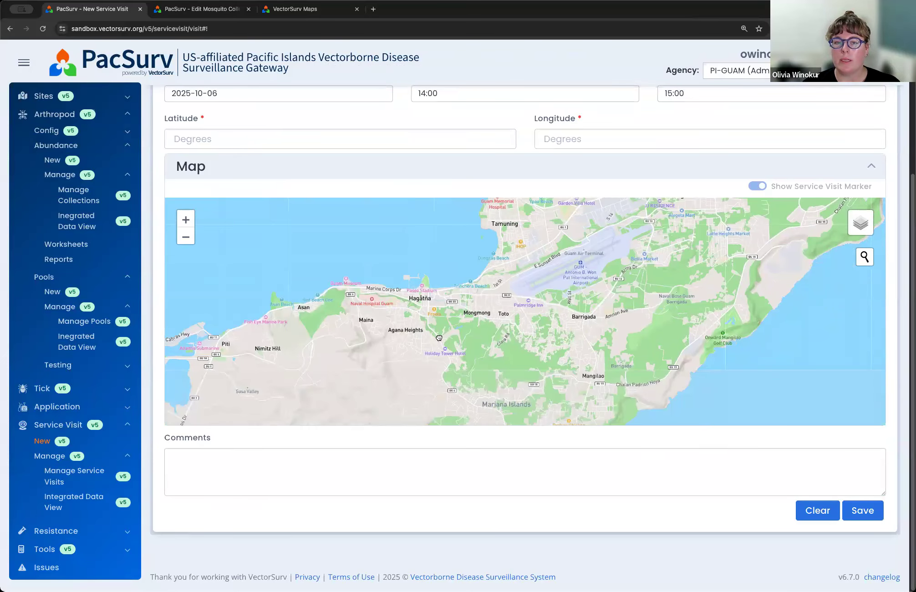
click(450, 352)
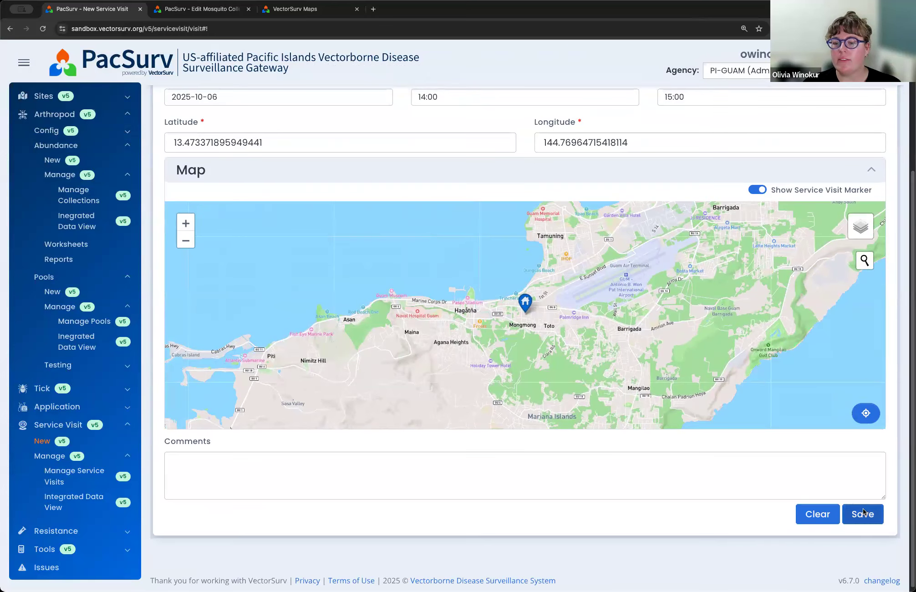
click(863, 509)
Step: Start an associated collection/inspection for the visit with the surveillance method INSP-PRES - Household Inspection (presence/absence)
scroll(856, 410, down, 10)
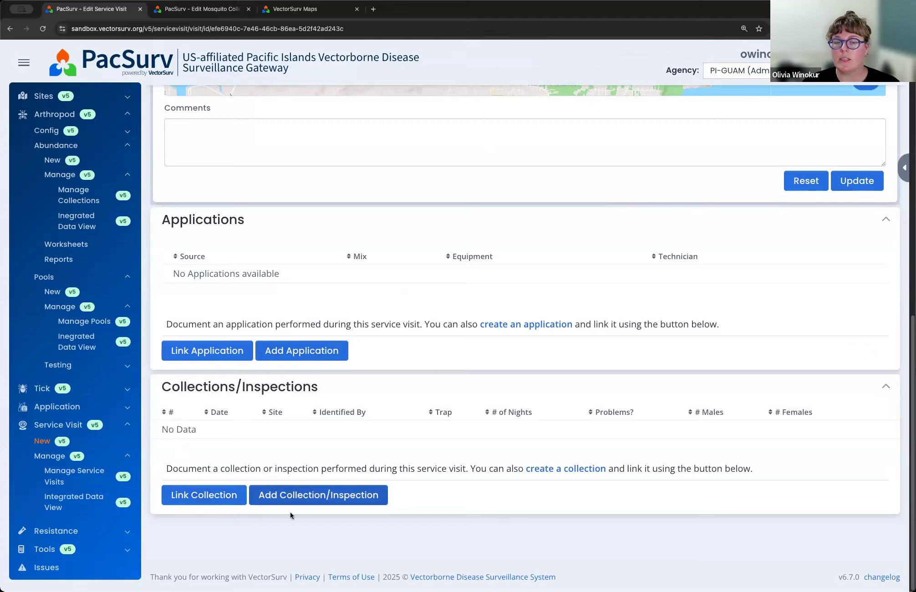
click(323, 496)
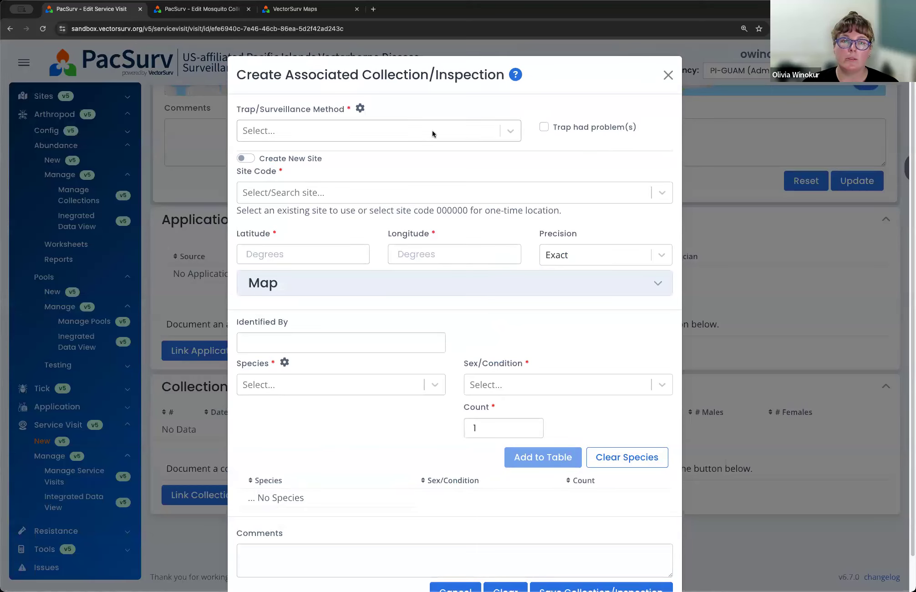
click(432, 132)
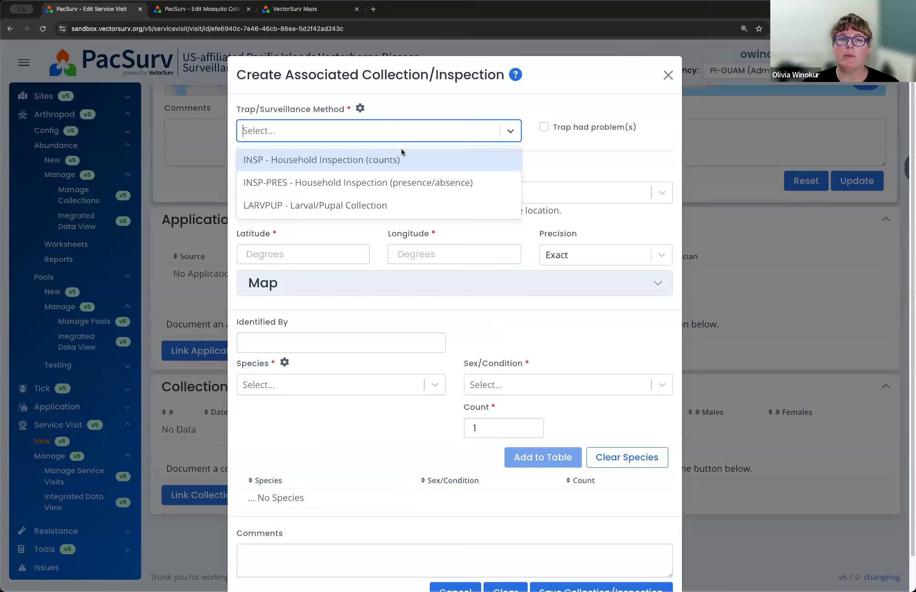
click(369, 183)
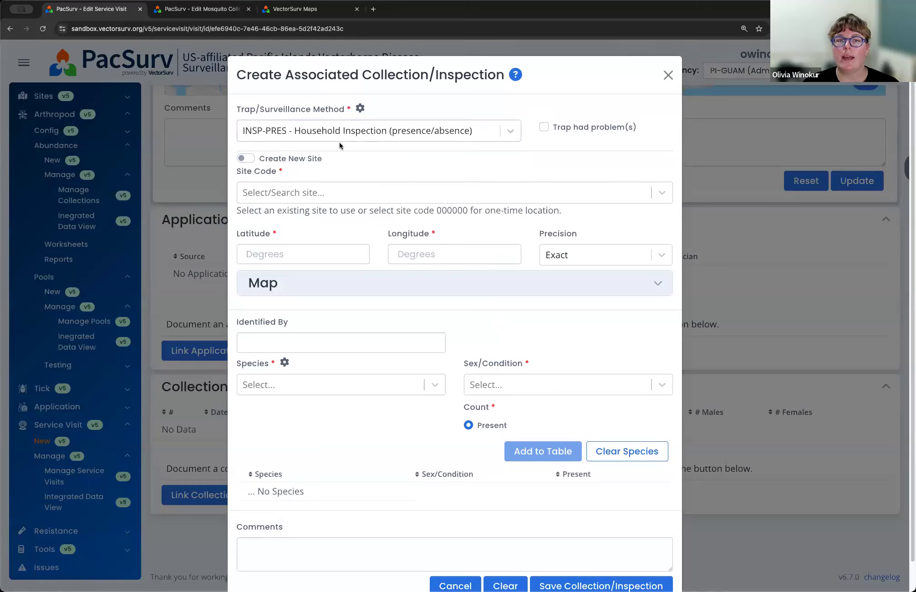
Step: Choose site code 000000 - Guam Department of Public Health and Social Services for the inspection and expand its location map
click(308, 194)
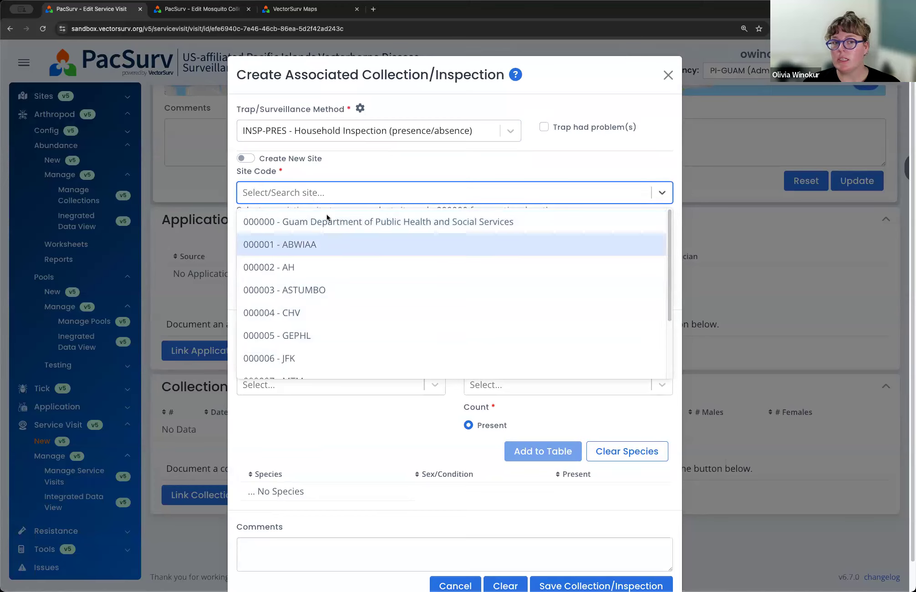
click(353, 167)
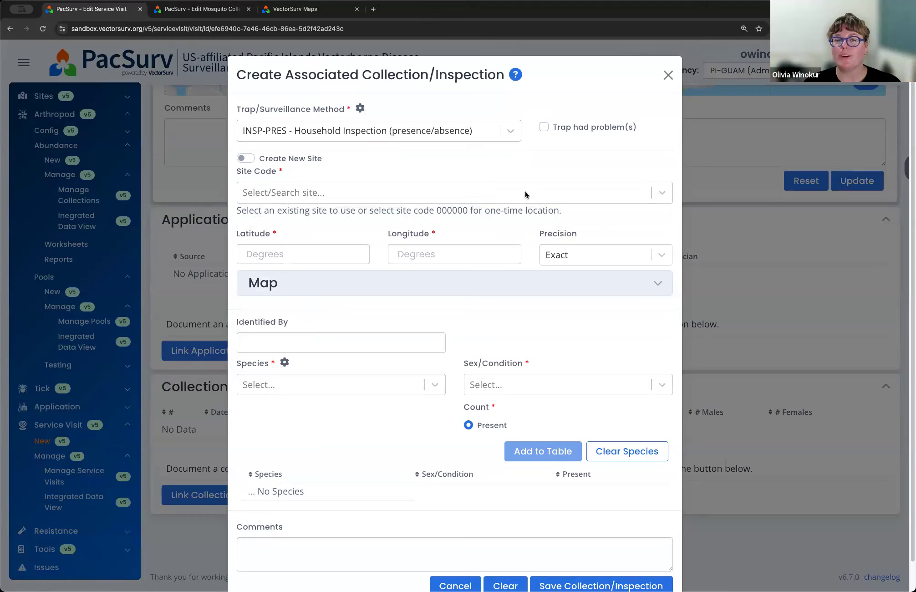
click(646, 192)
click(429, 227)
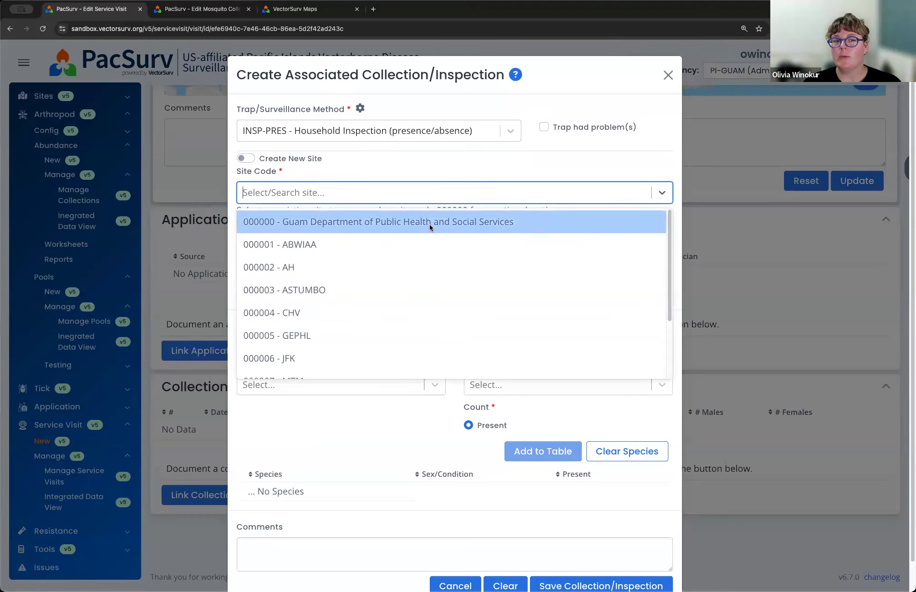
click(400, 283)
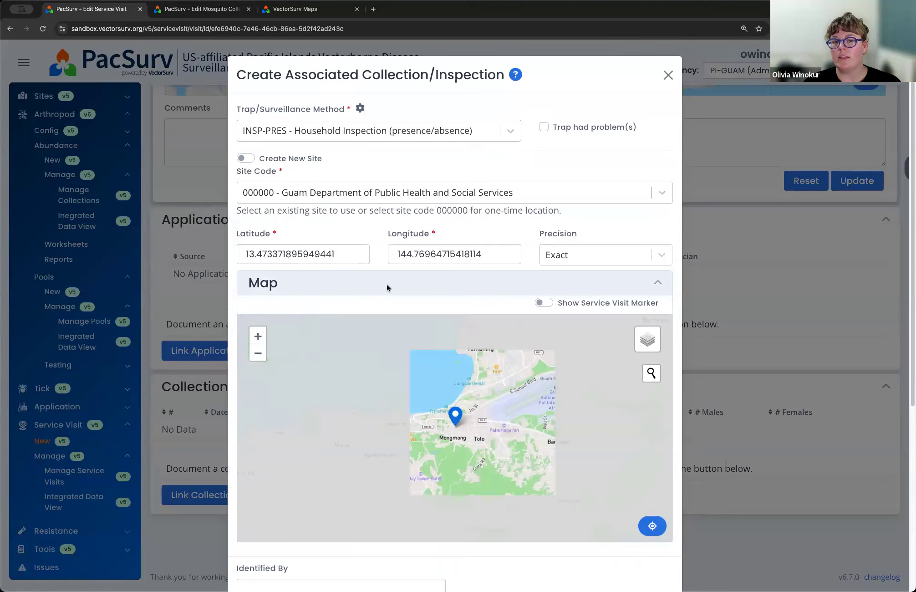
scroll(453, 428, up, 4)
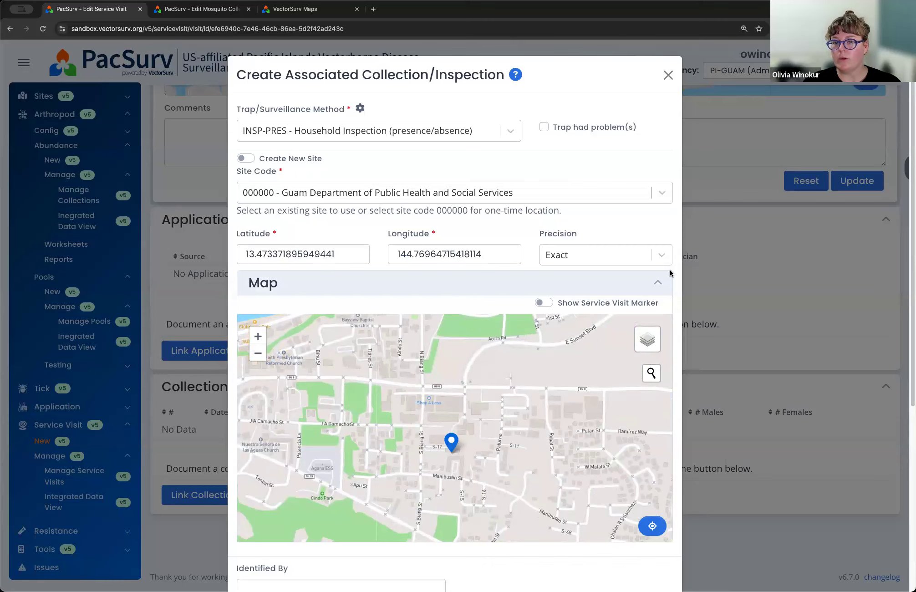
Step: Enter the first name of the person who identified the specimens in the inspection
scroll(680, 263, down, 6)
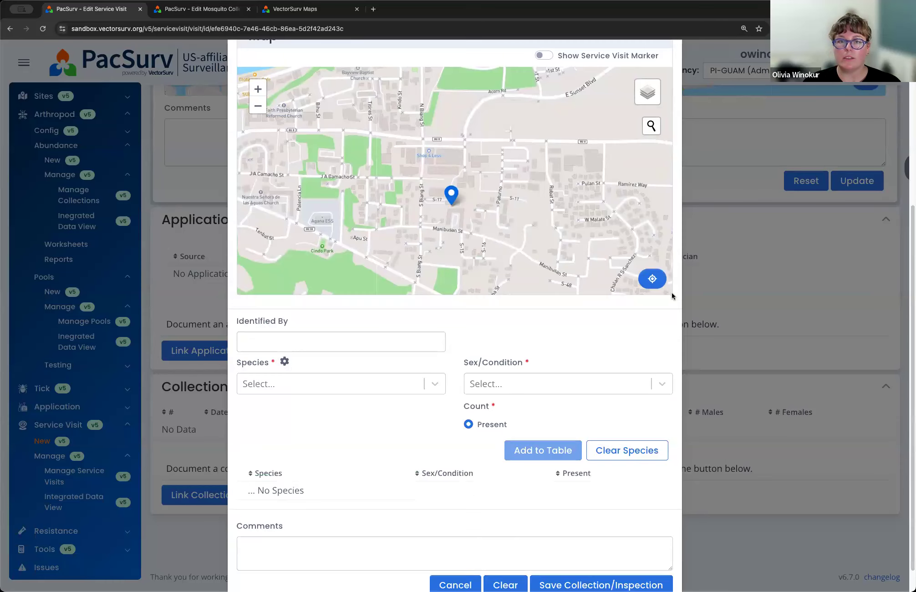
scroll(399, 363, up, 1)
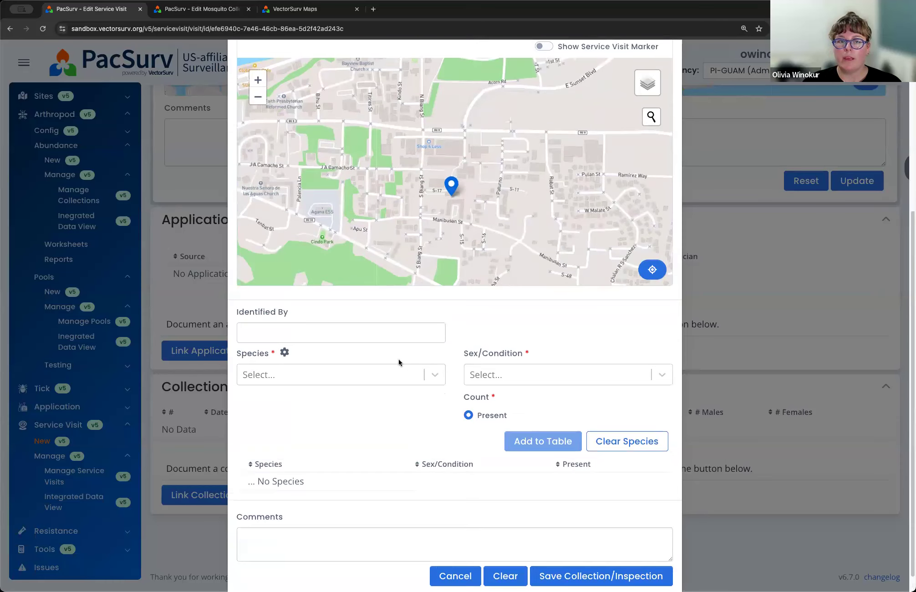
click(370, 336)
text(Olivia)
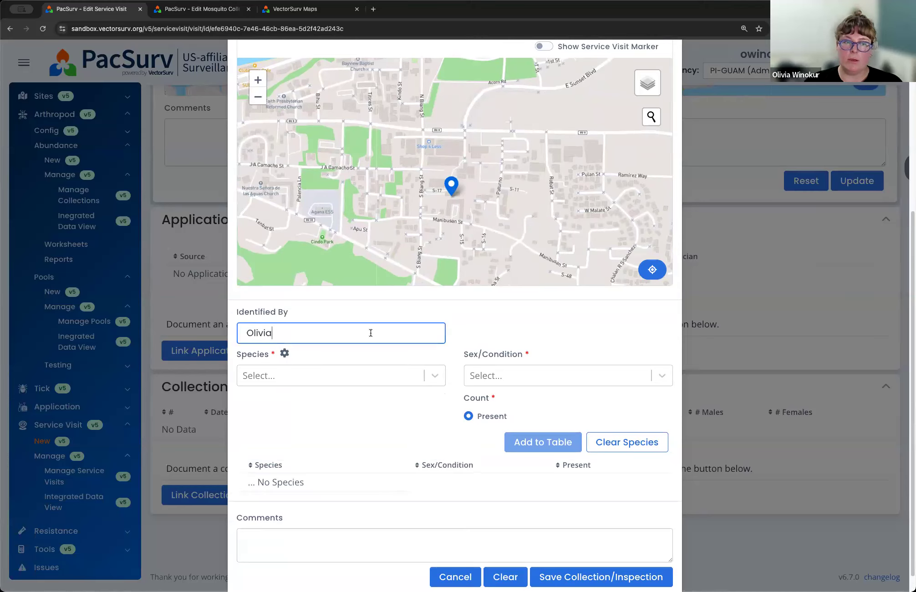
scroll(482, 311, down, 1)
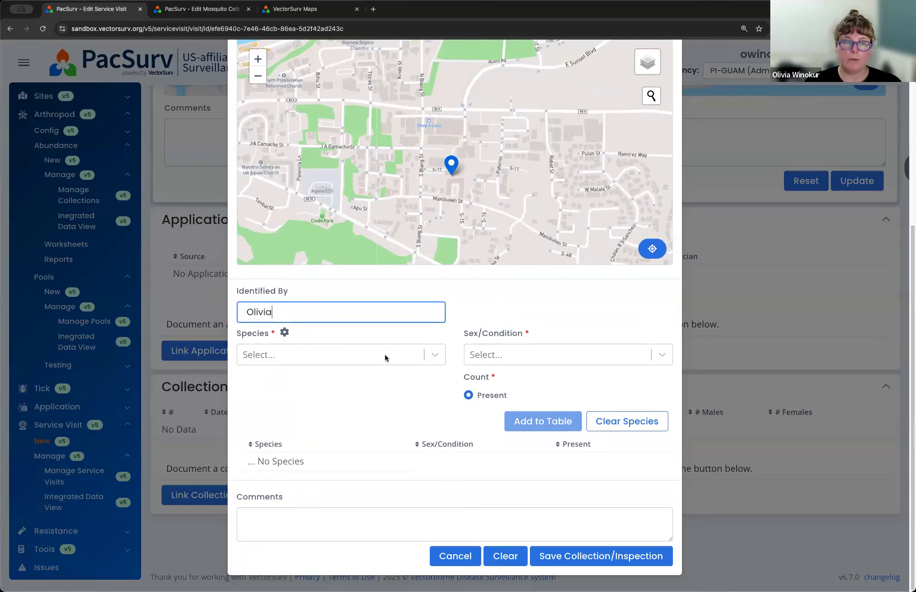
Step: Add Aedes aegypti with sex/condition Females - Mixed as present to the inspection's species table
click(432, 356)
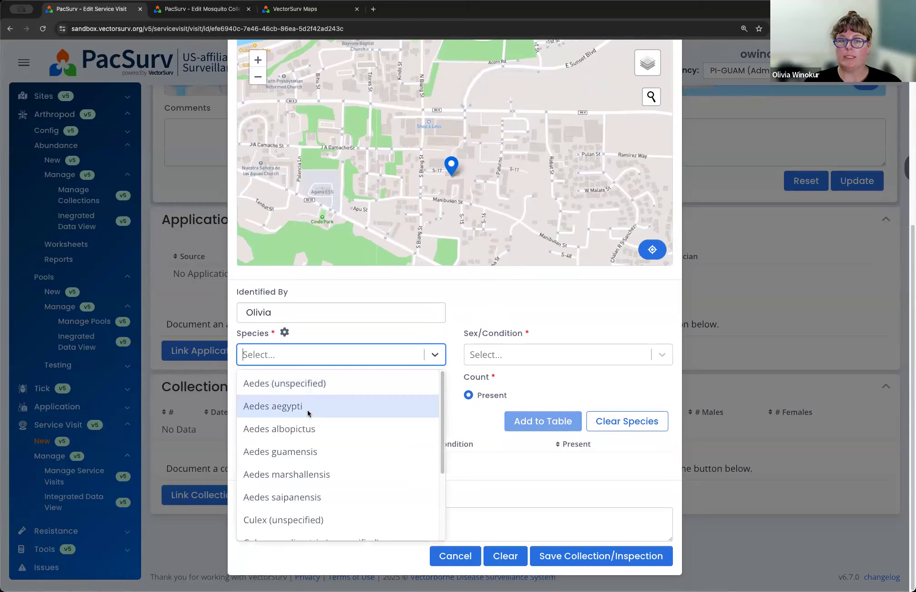
click(292, 408)
click(501, 353)
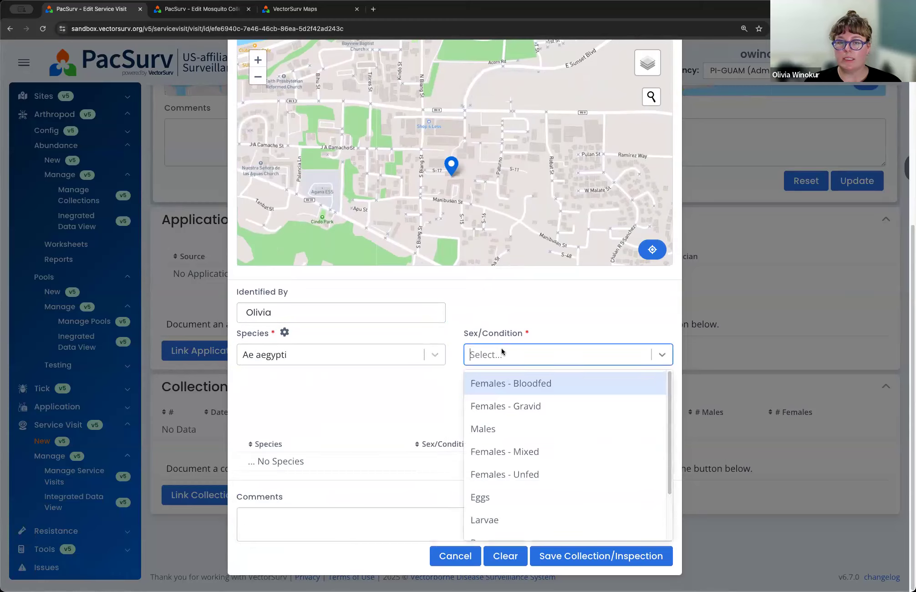
click(537, 452)
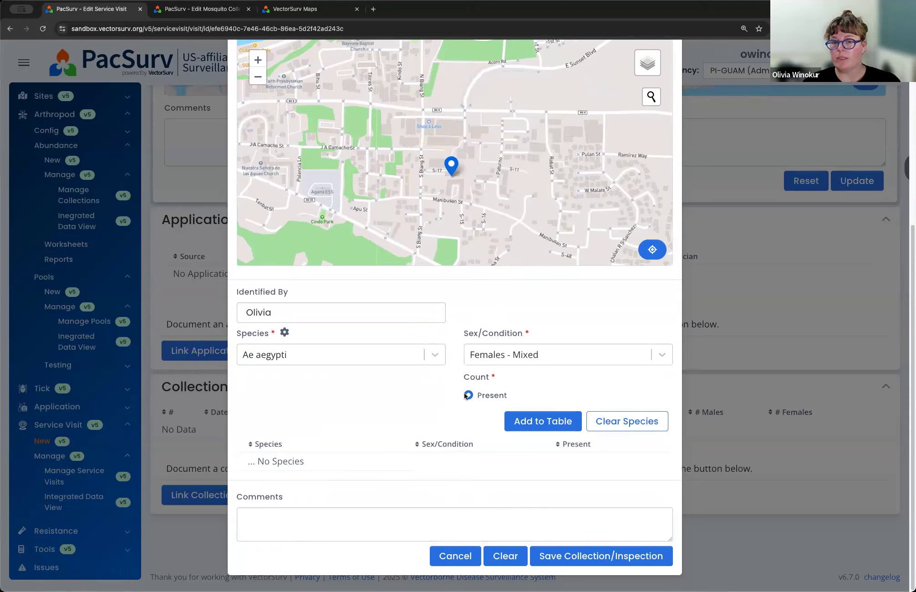
click(533, 422)
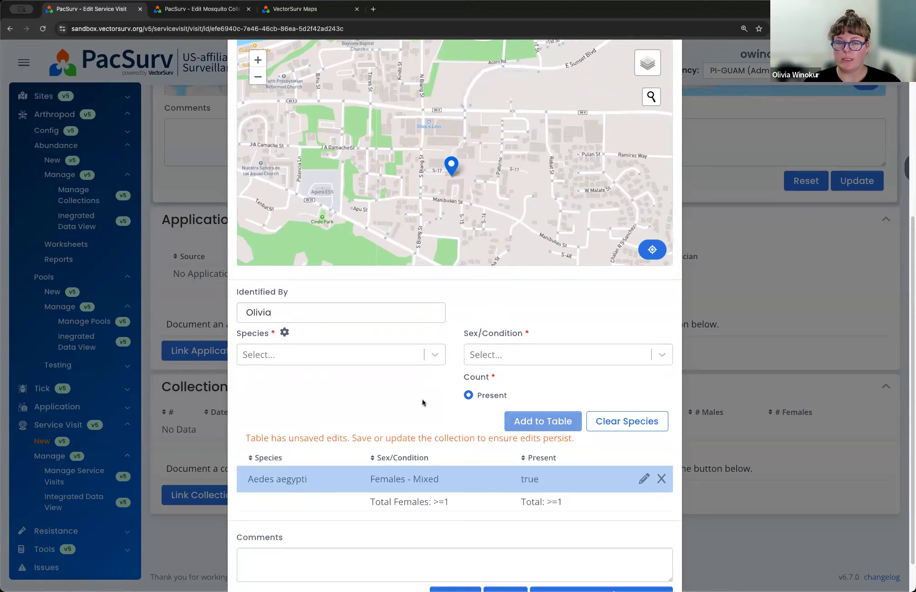
Step: Add Aedes albopictus with sex/condition Males as present to the species table and save the collection/inspection
click(360, 351)
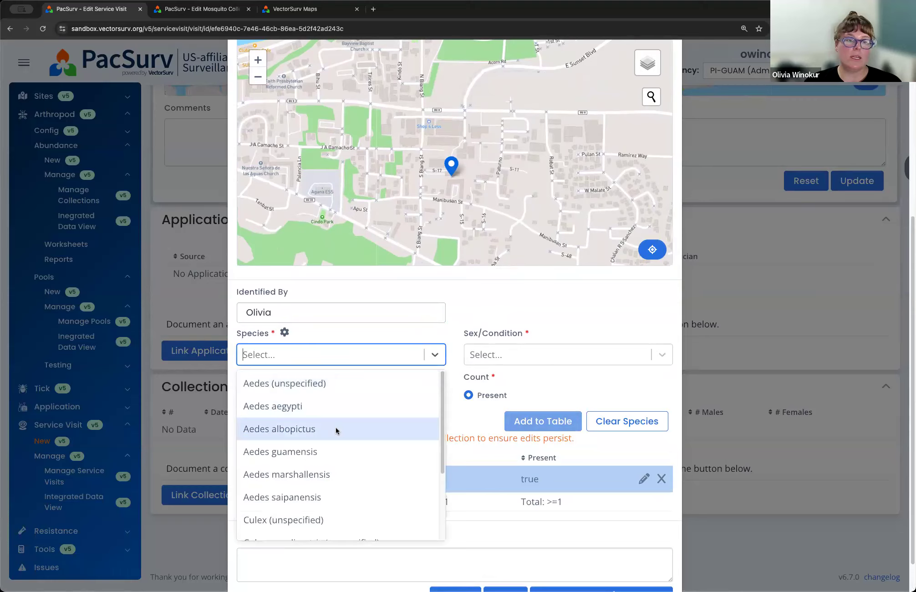
click(336, 429)
click(497, 355)
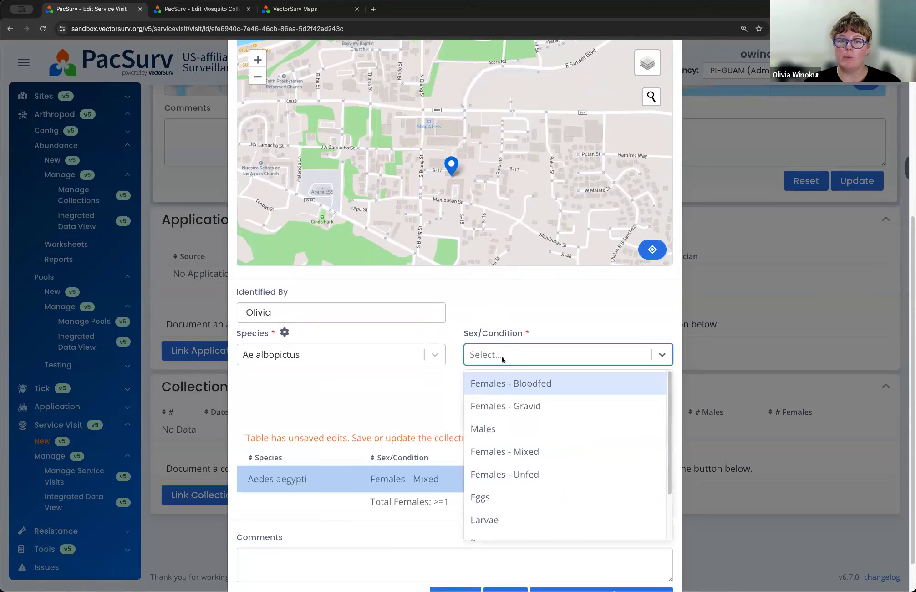
click(493, 429)
click(540, 423)
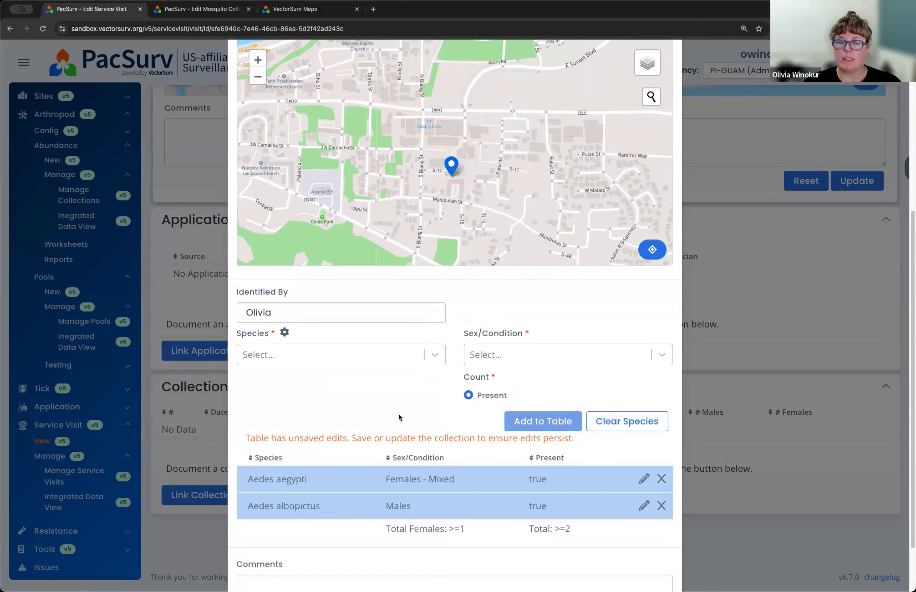
scroll(399, 414, down, 1)
scroll(405, 398, down, 2)
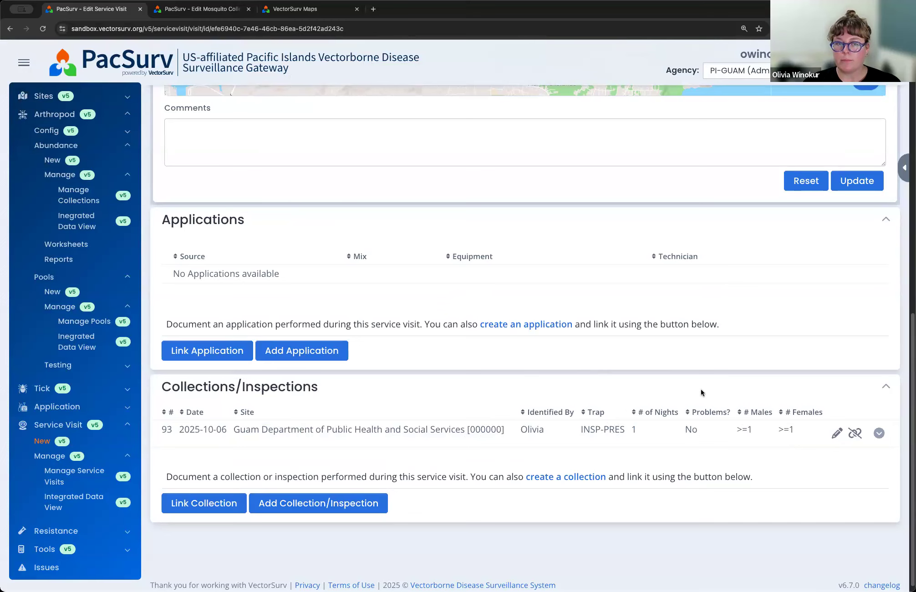
Step: Start an associated application for the visit with ONE TIME SOURCE as its source and Adulticide as its purpose
scroll(703, 390, up, 5)
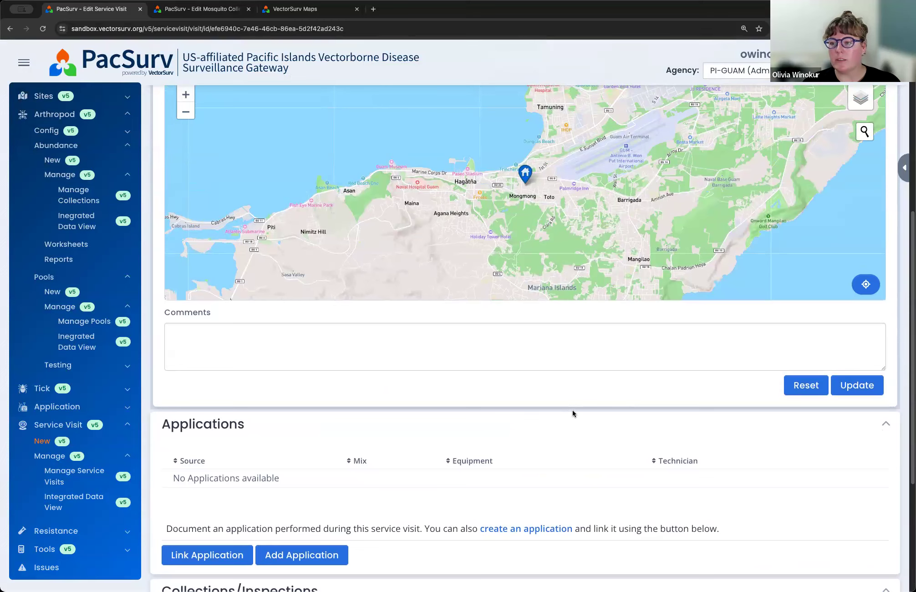
scroll(508, 430, down, 3)
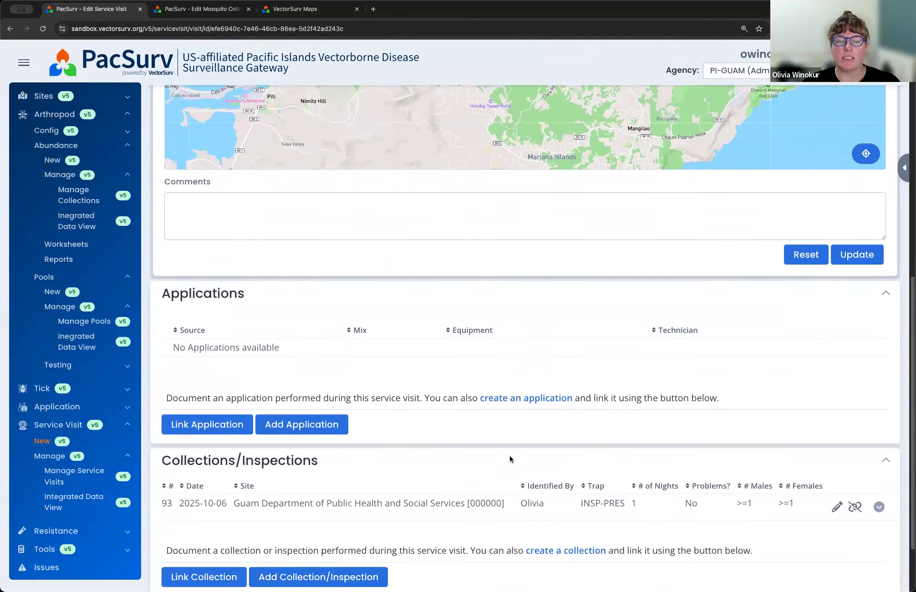
scroll(510, 459, down, 1)
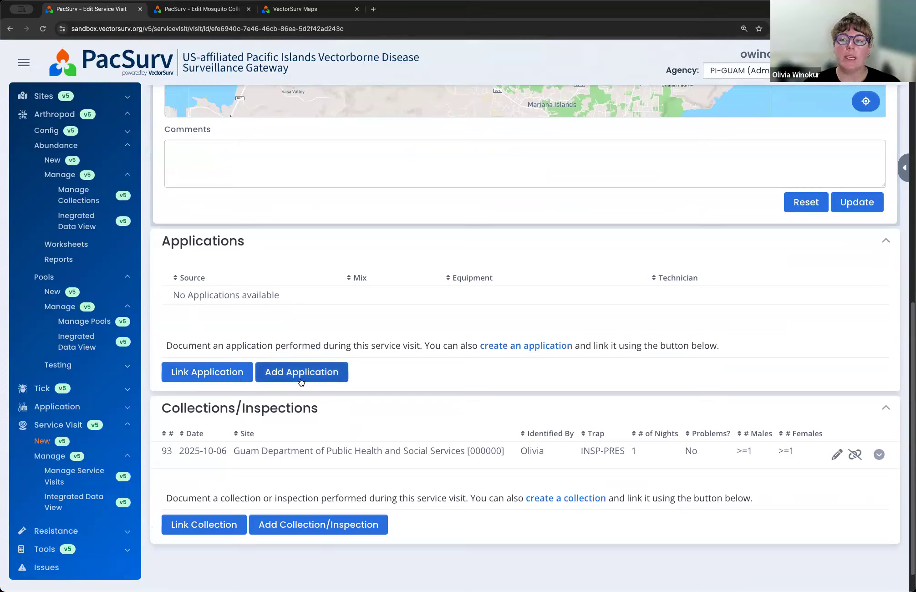
click(231, 372)
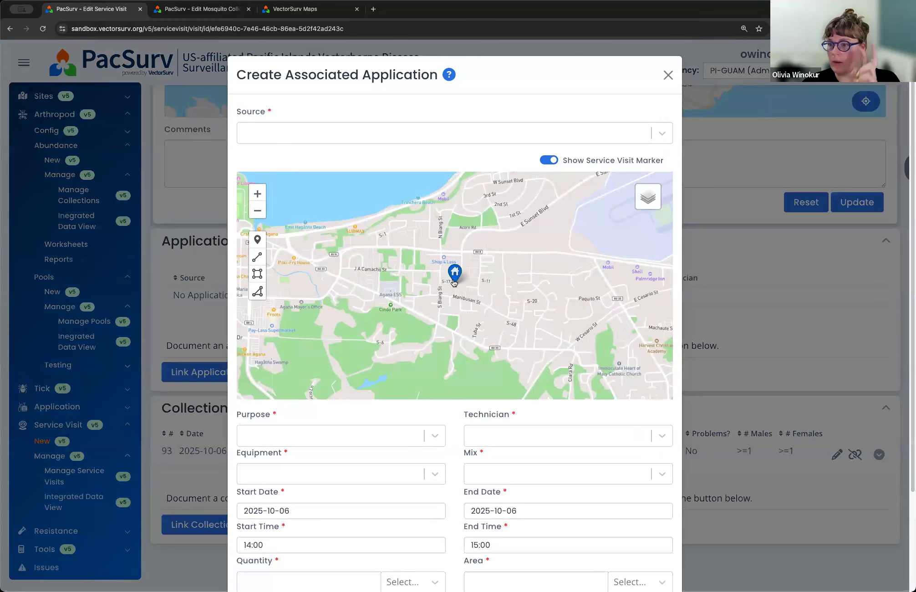
click(420, 133)
click(402, 162)
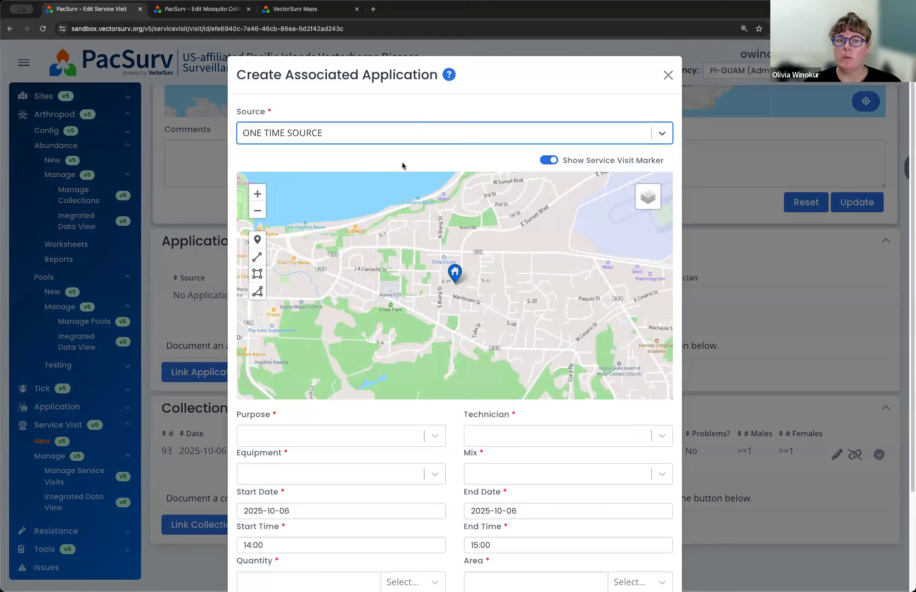
click(385, 436)
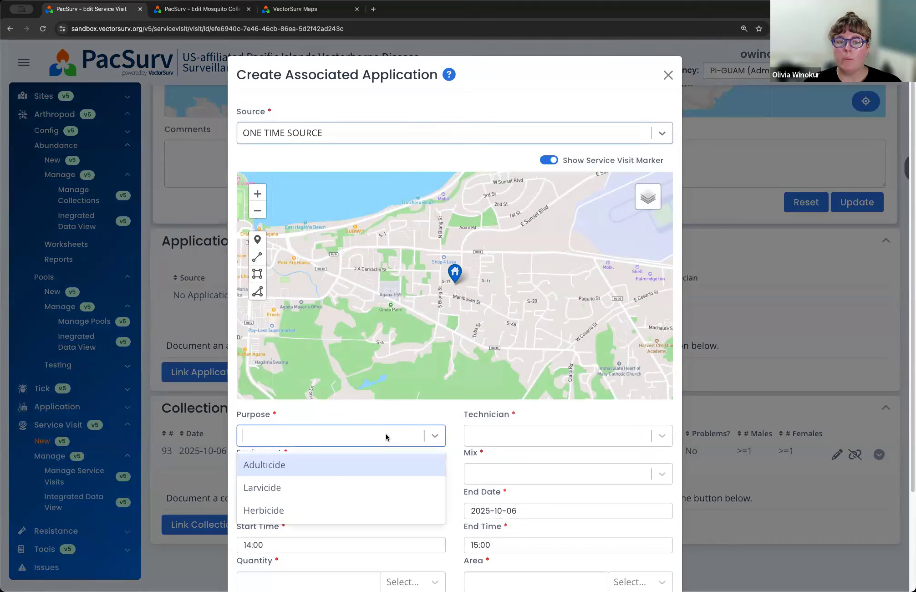
click(306, 466)
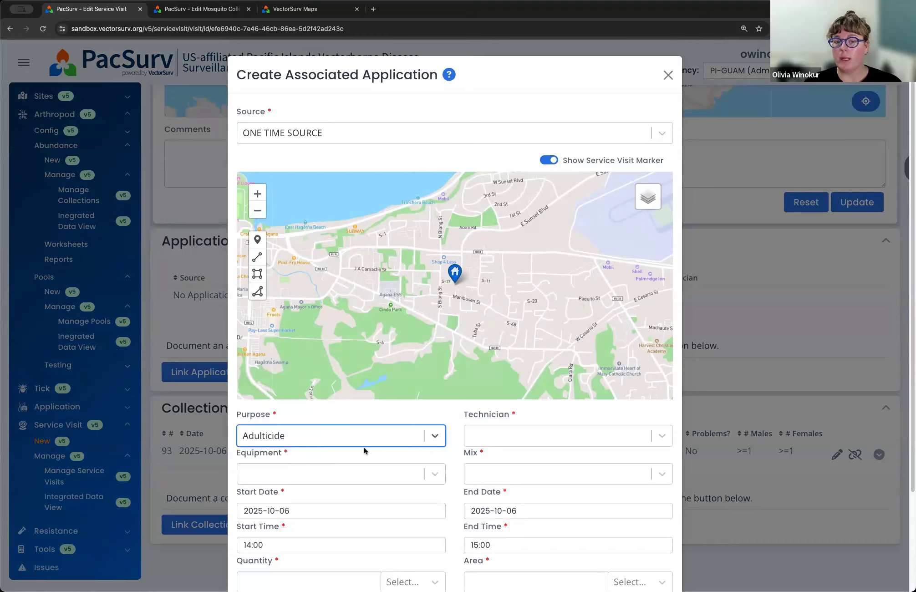
Step: Assign the first listed technician to the application and choose SPRAYSR450 - STIHL as the equipment
click(614, 438)
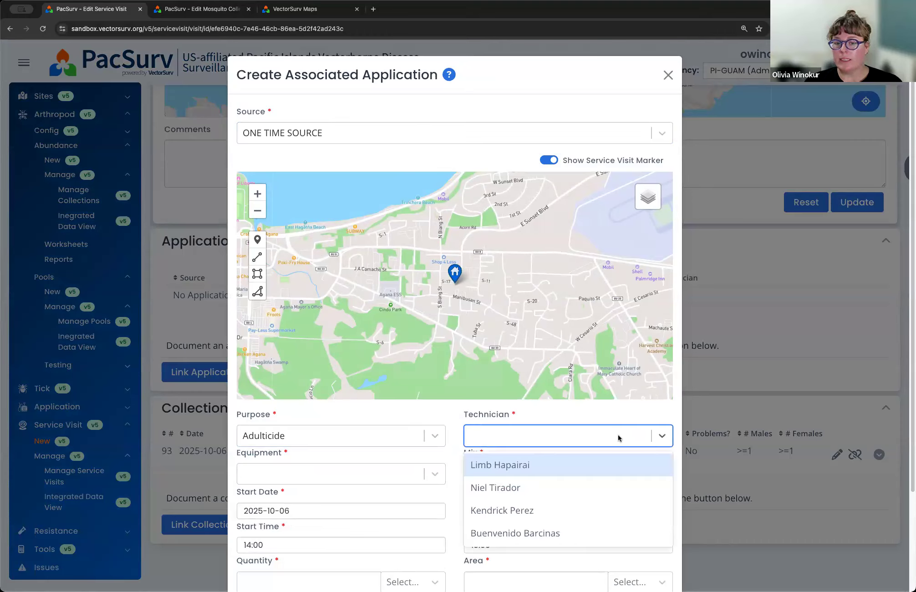
click(513, 466)
scroll(455, 445, down, 2)
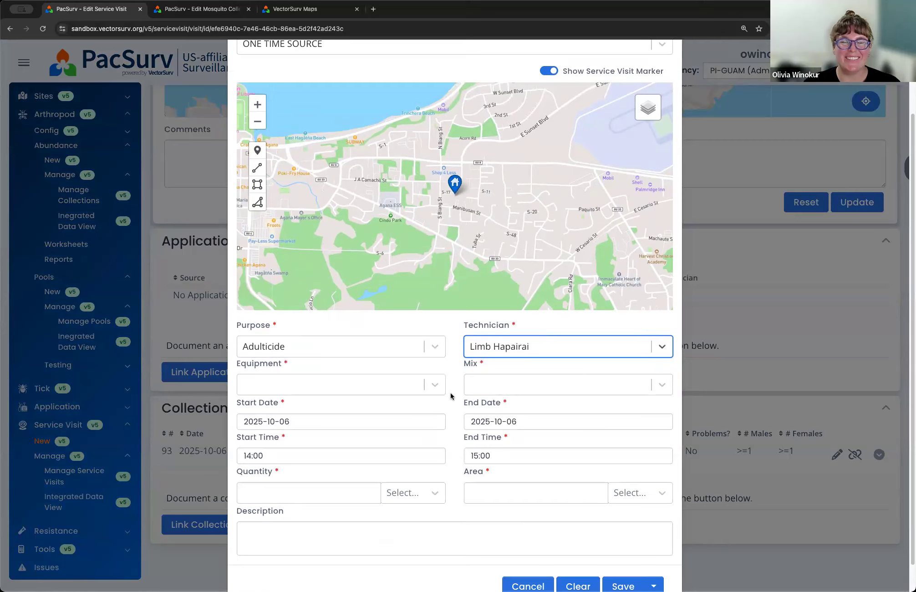
scroll(451, 396, up, 2)
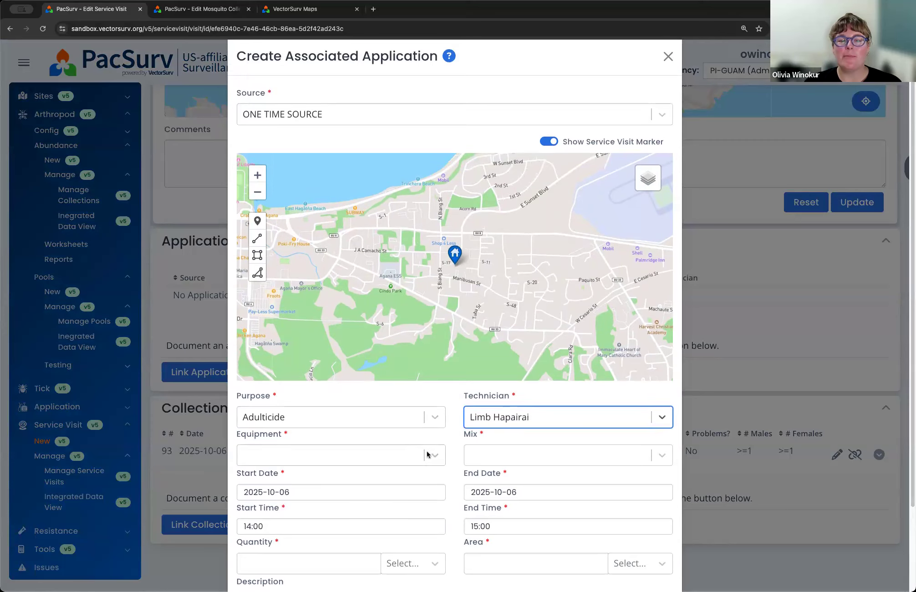
click(428, 454)
click(387, 483)
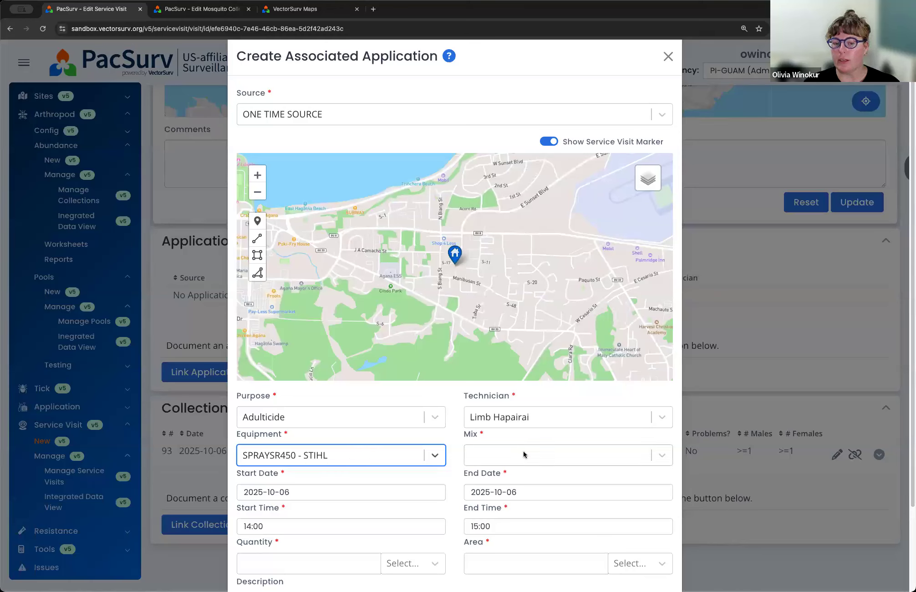
Step: Choose BIFEN001 as the mix for the associated application
click(577, 456)
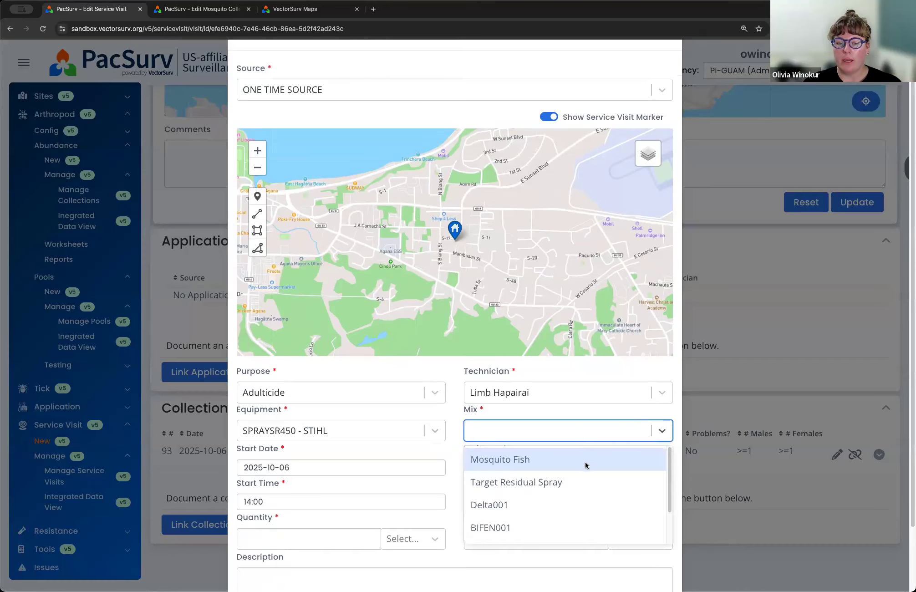
click(519, 527)
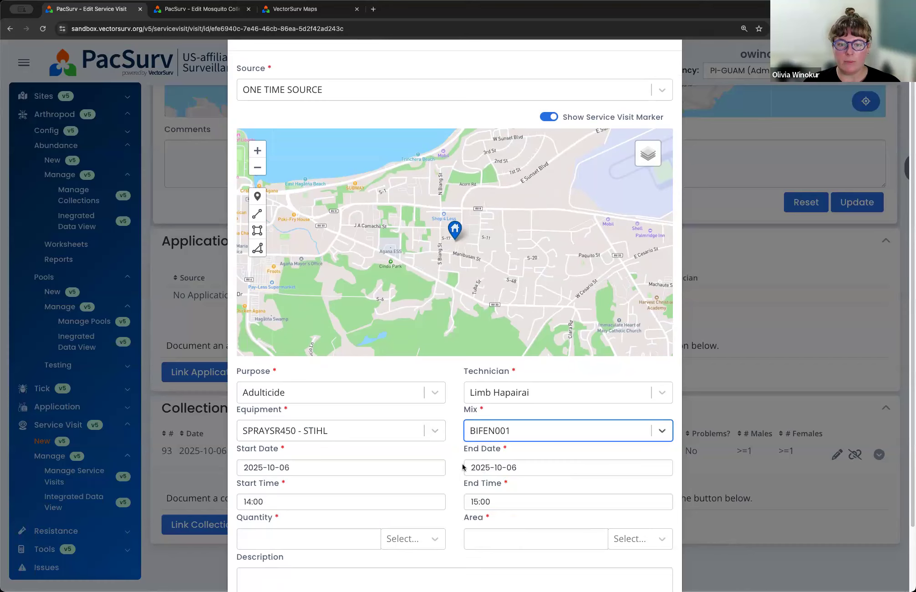
scroll(455, 482, up, 2)
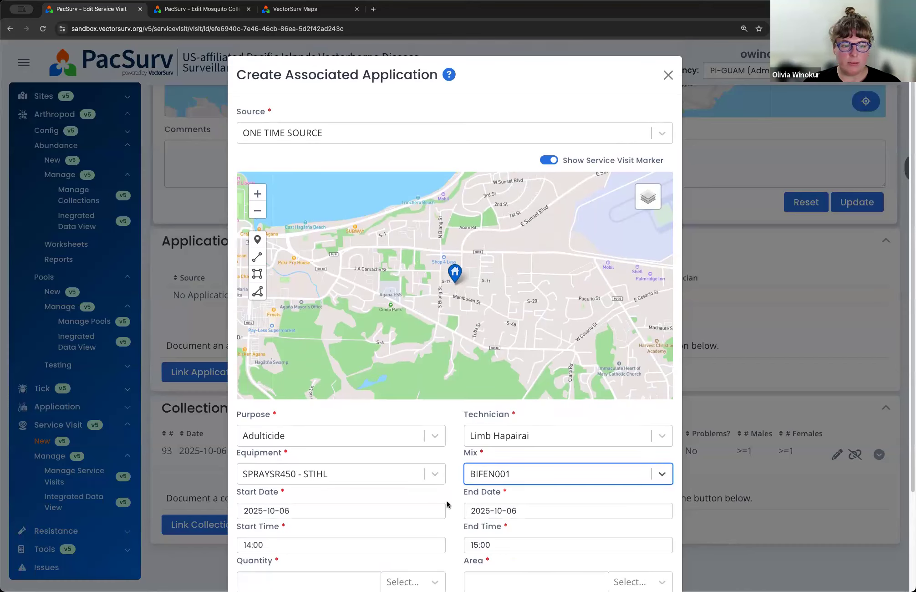
Step: Set the application's quantity to 1 gallon and its area to 50 square meters
scroll(459, 520, down, 1)
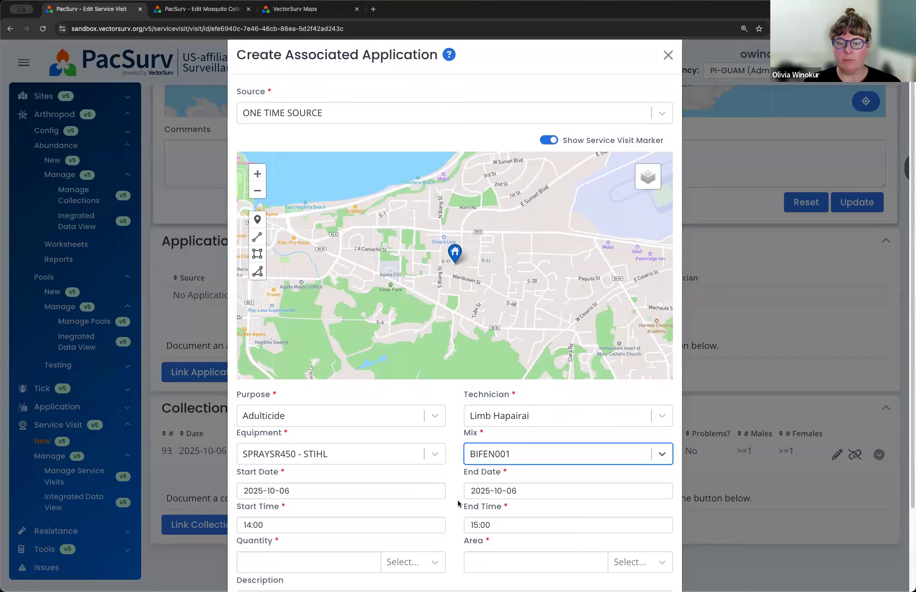
scroll(457, 497, down, 5)
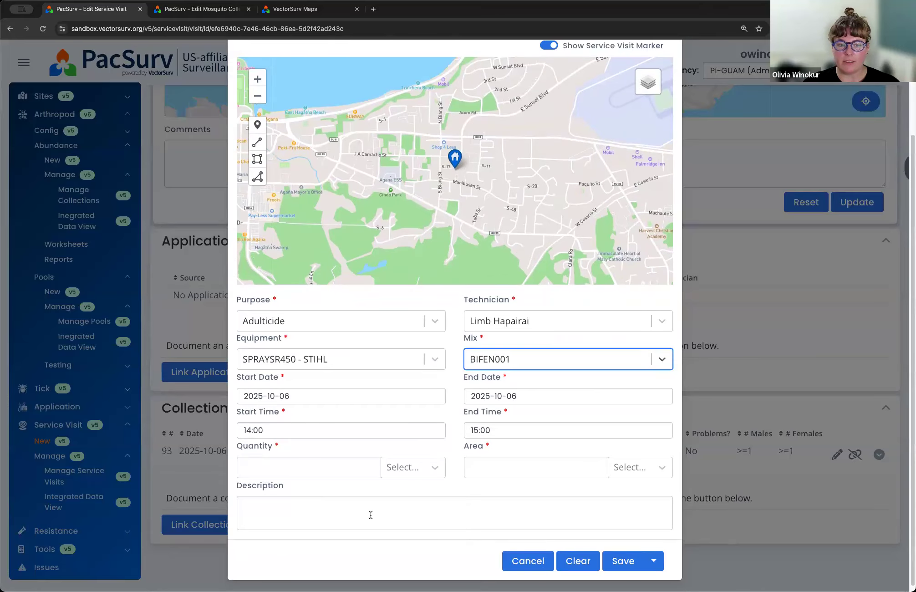
click(318, 466)
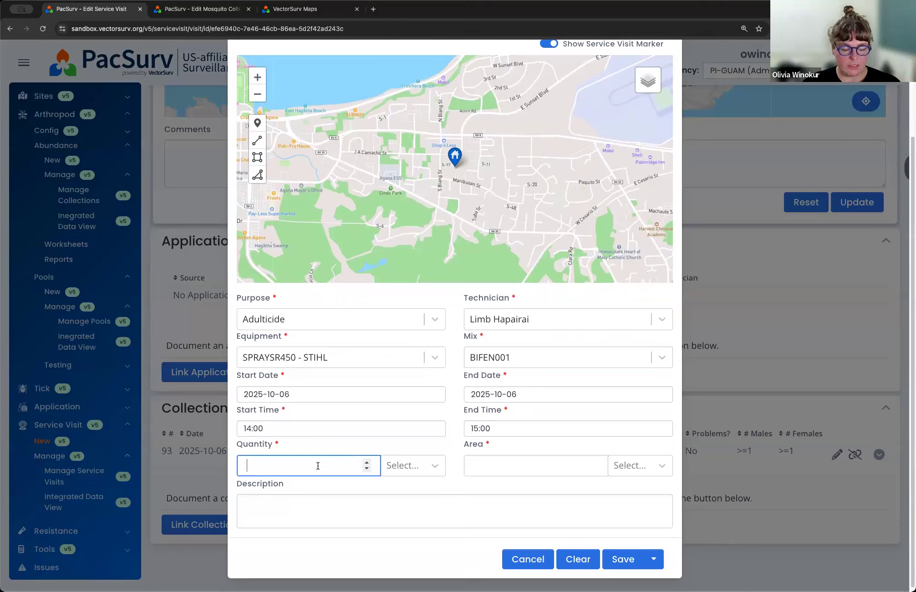
text(1)
click(395, 465)
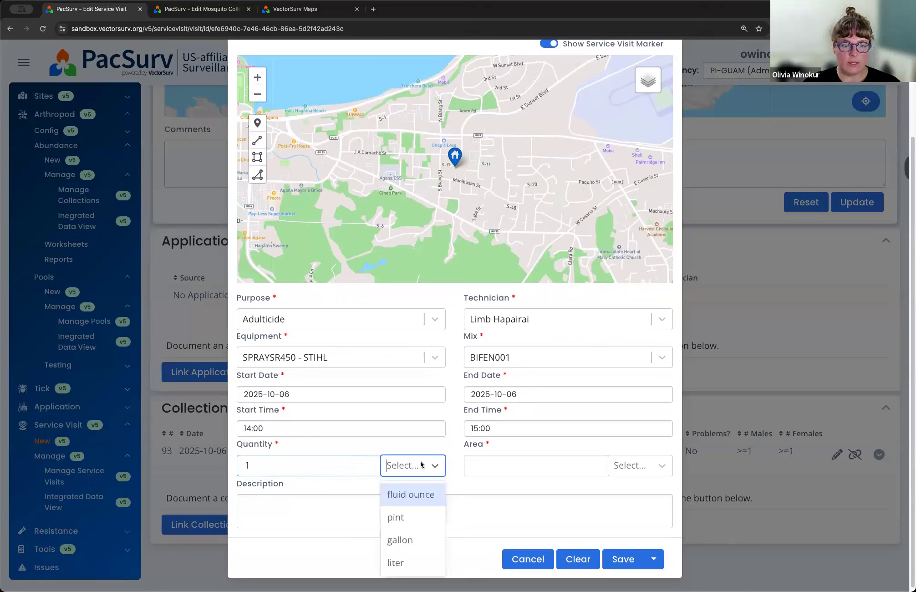
click(413, 537)
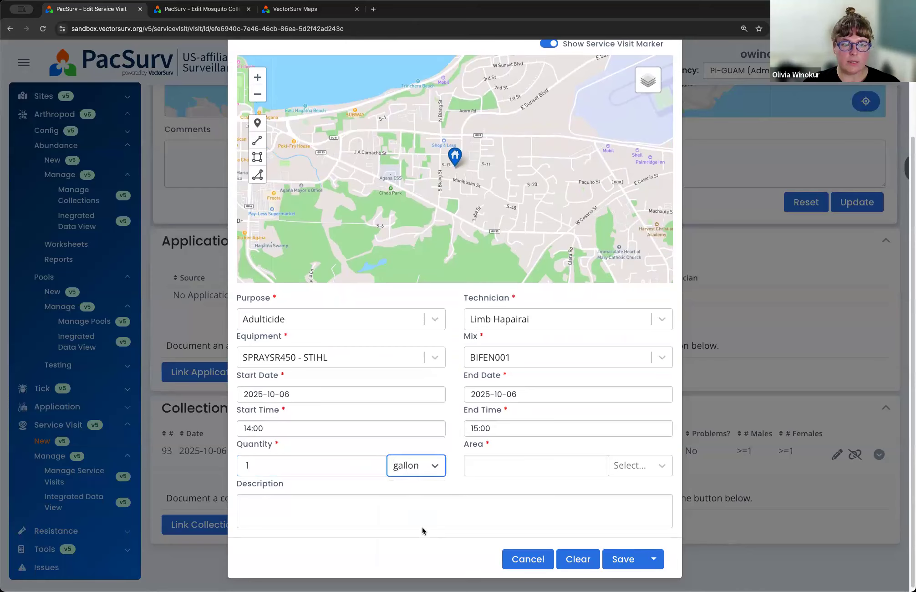
click(574, 467)
text(50)
click(638, 468)
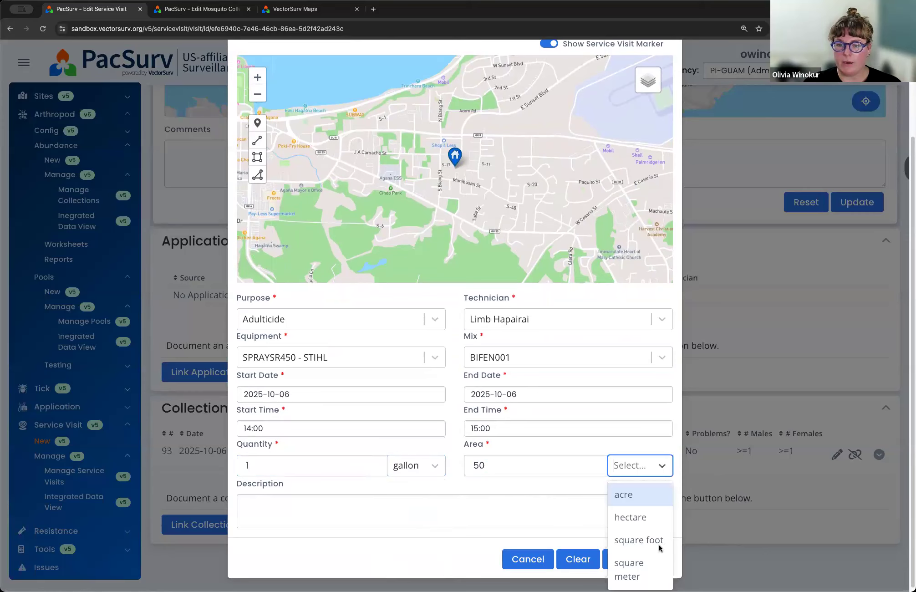
click(646, 566)
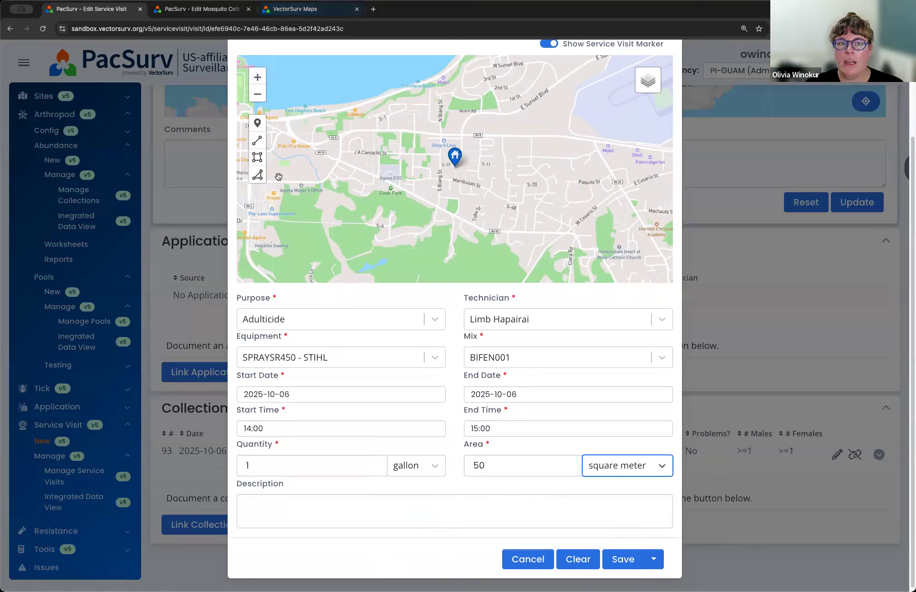
Step: Draw a four-cornered polygon around the service visit marker along S Biang St as the treated area and save the application
click(257, 175)
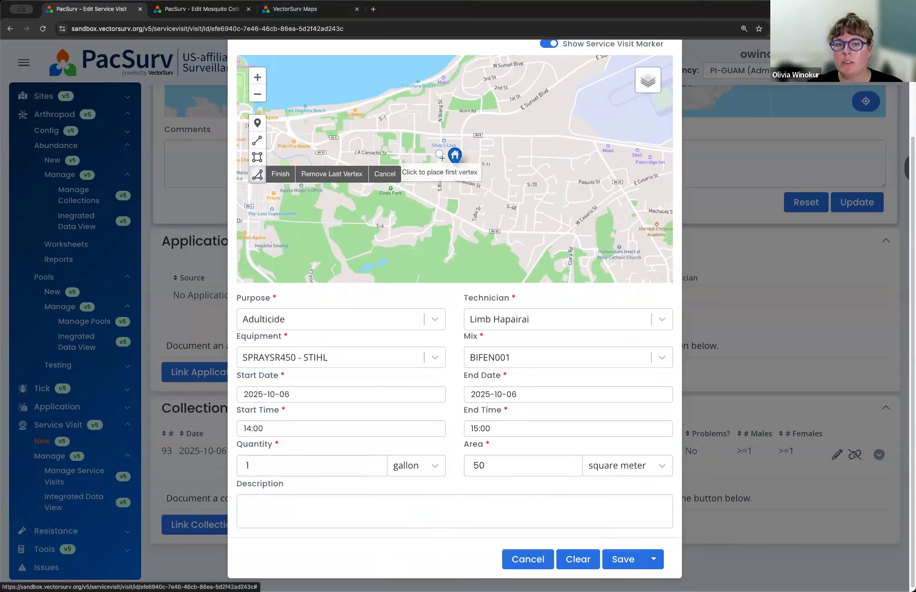
scroll(442, 164, up, 2)
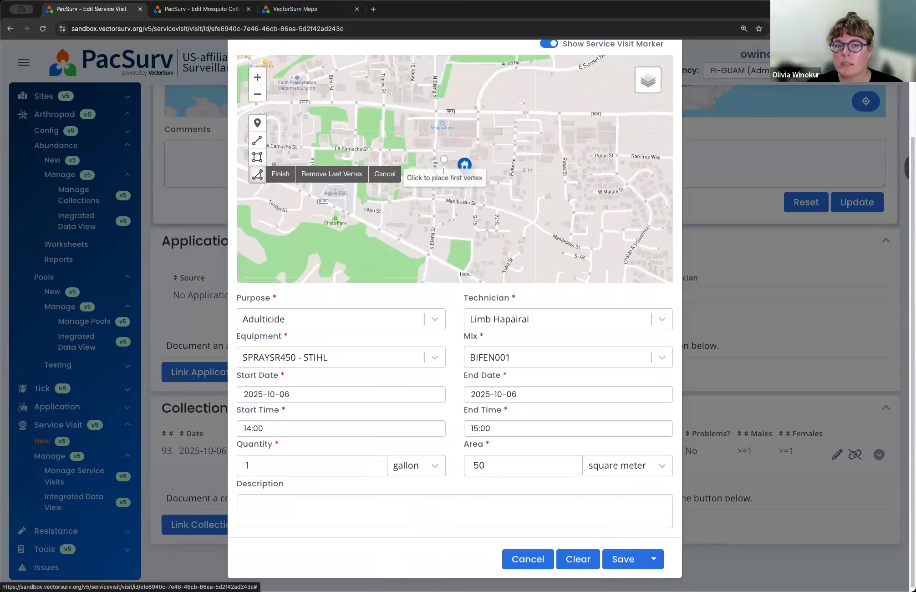
scroll(442, 171, up, 3)
click(413, 96)
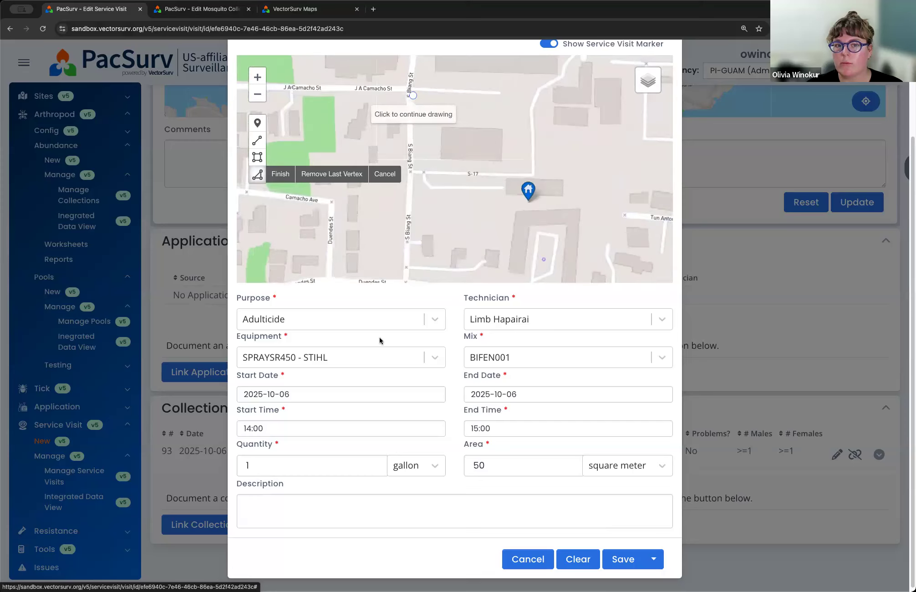
click(401, 264)
click(615, 281)
click(647, 212)
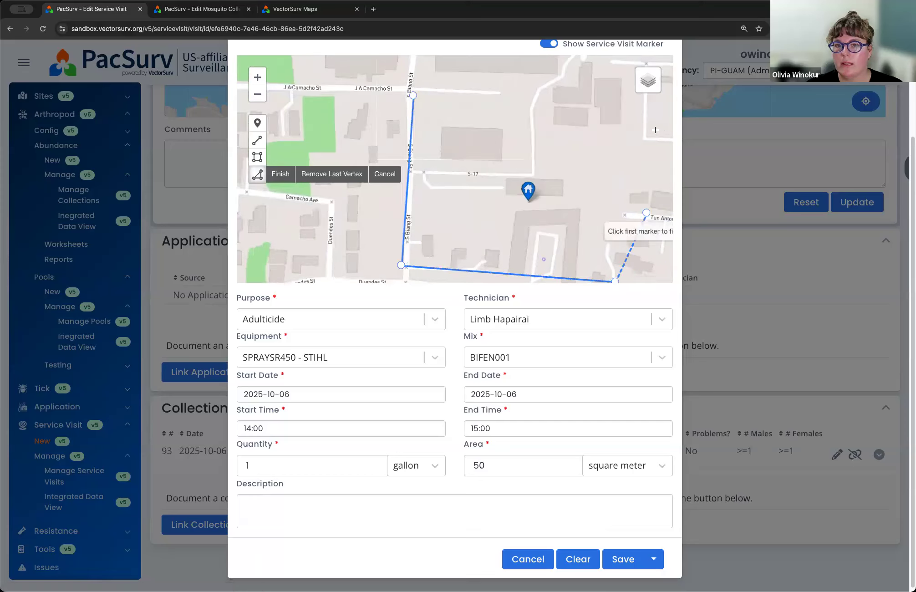
click(413, 96)
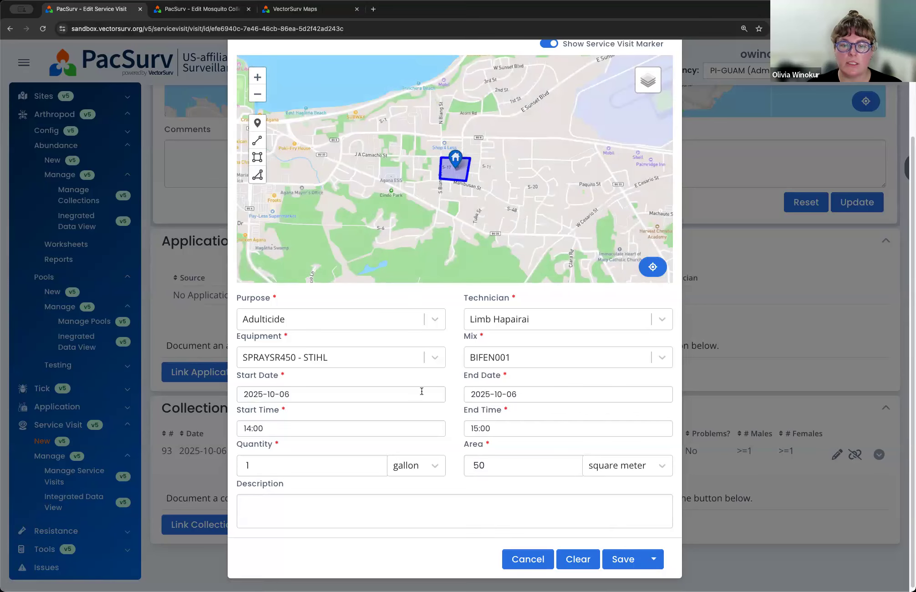
click(628, 558)
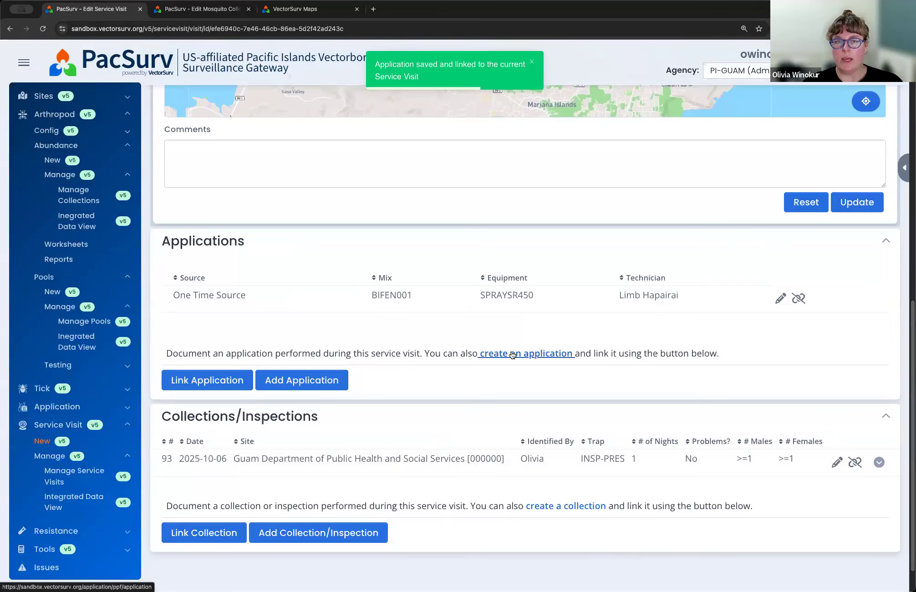
Step: Open the Integrated Data View for service visits and set the end date to 2025-10-06
scroll(511, 361, up, 10)
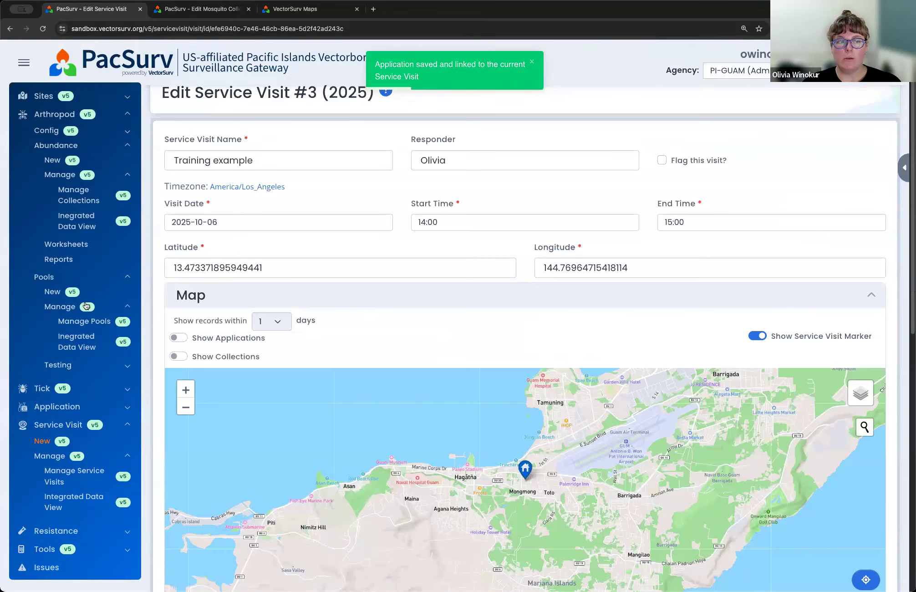
click(58, 501)
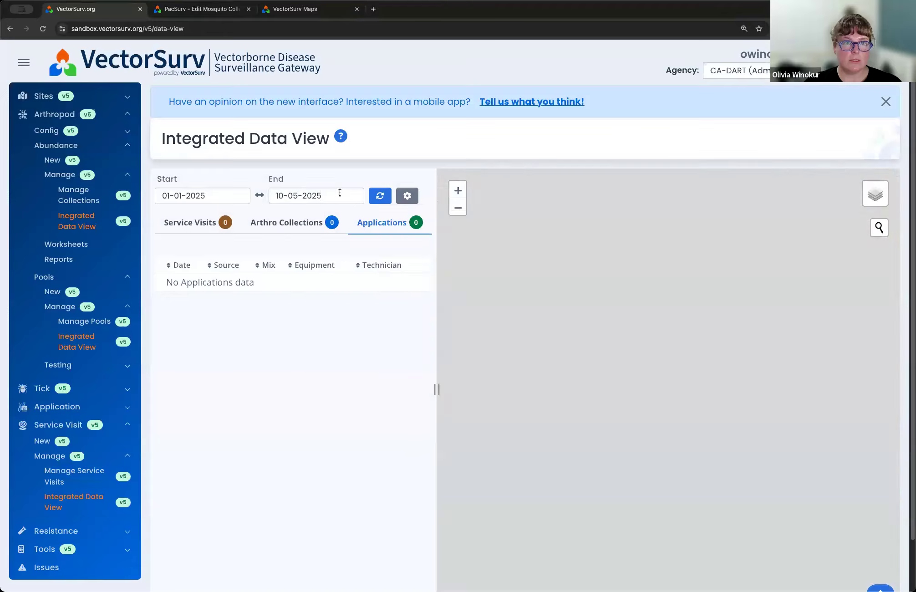
click(340, 193)
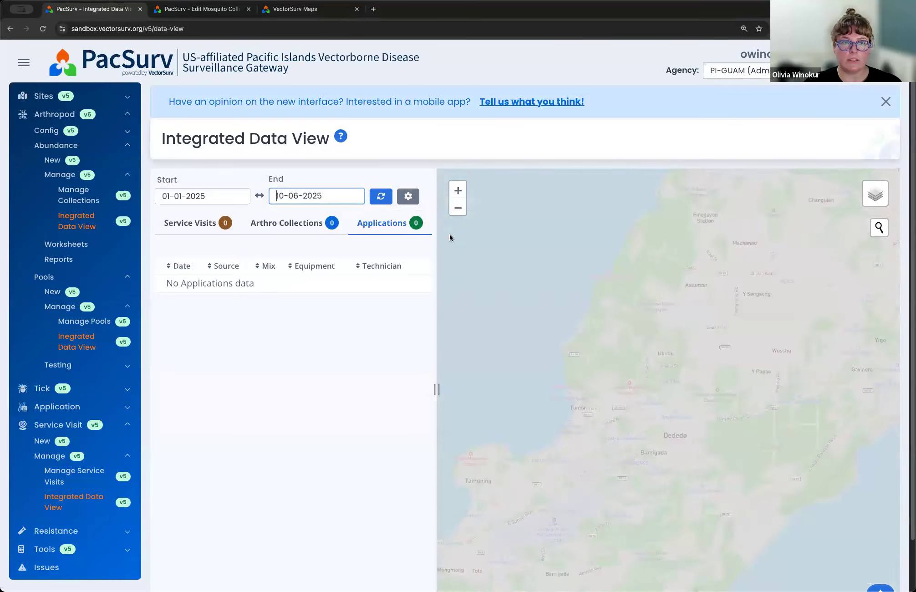
click(280, 367)
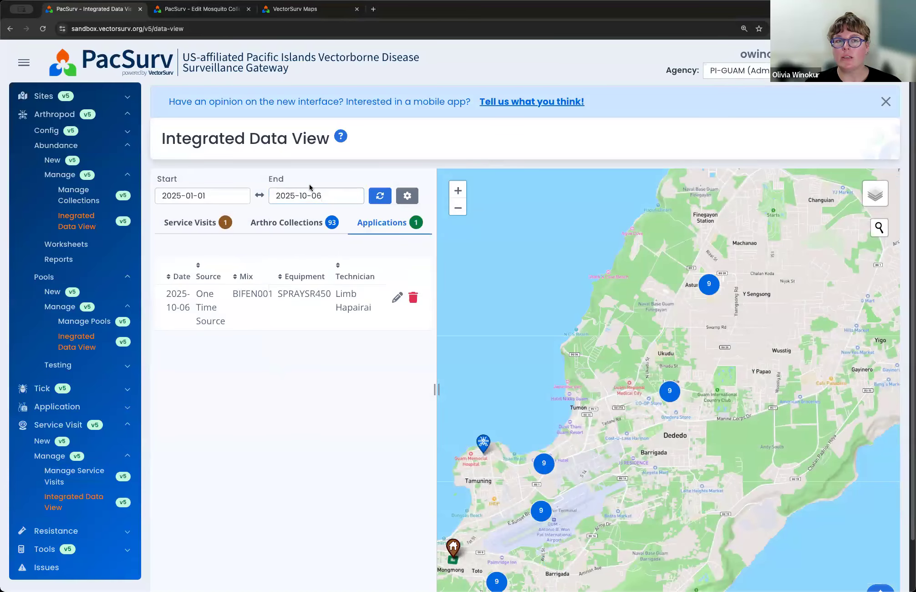
Step: Review the service visit and application records, with the map positioned on the visit marker near Mongmong
click(197, 227)
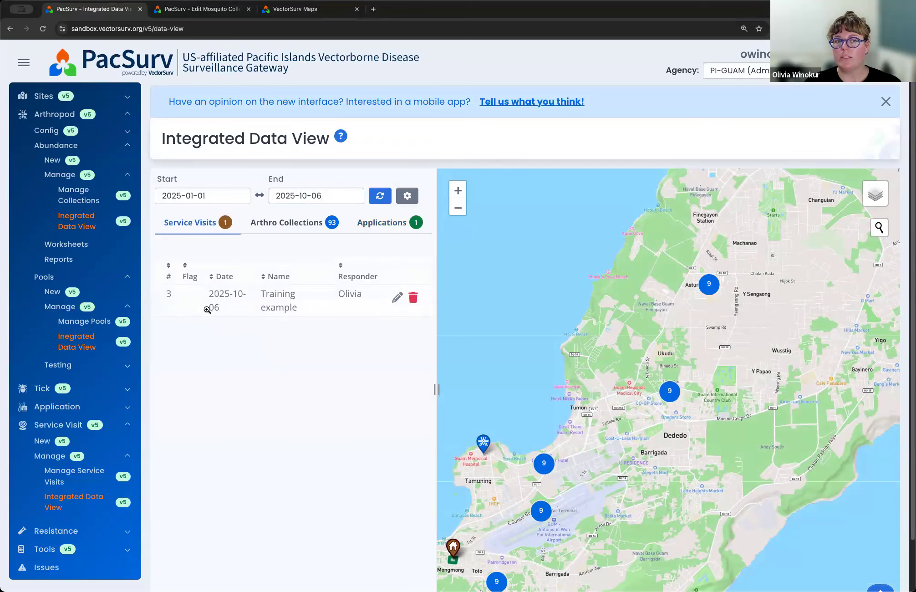
click(389, 228)
drag(528, 432, 615, 323)
drag(552, 462, 587, 364)
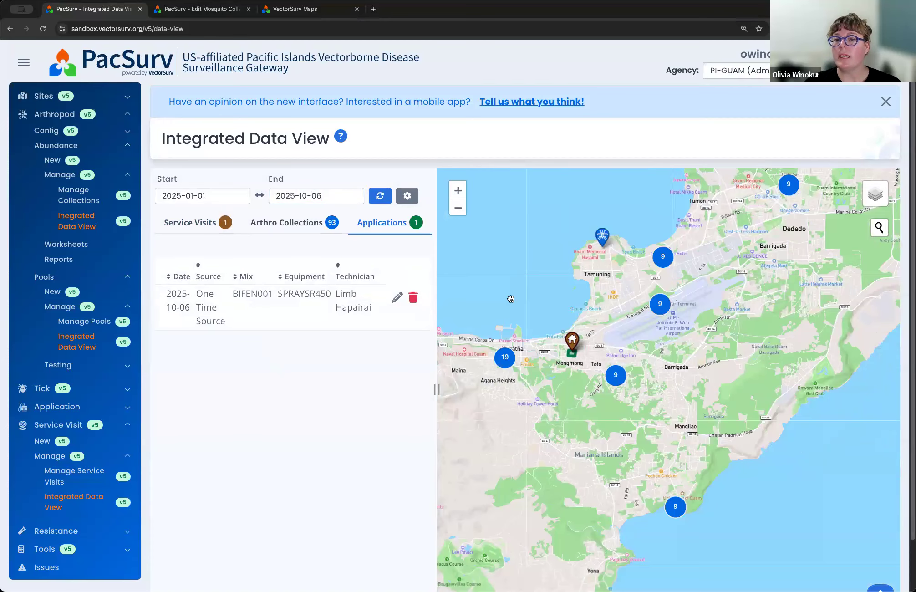
drag(511, 299, 521, 287)
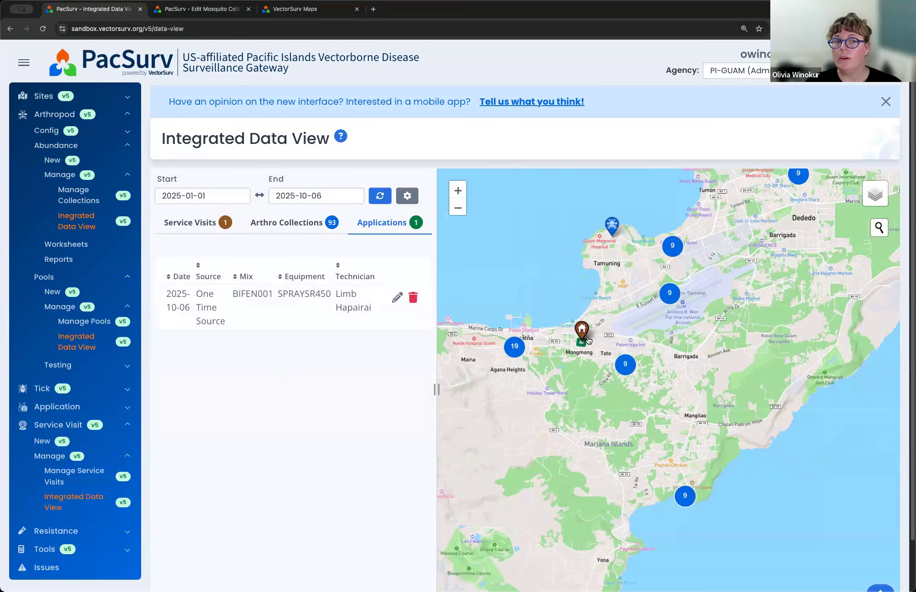
Step: Examine the map details of the Training example service visit and its application polygon
mouse_move(581, 329)
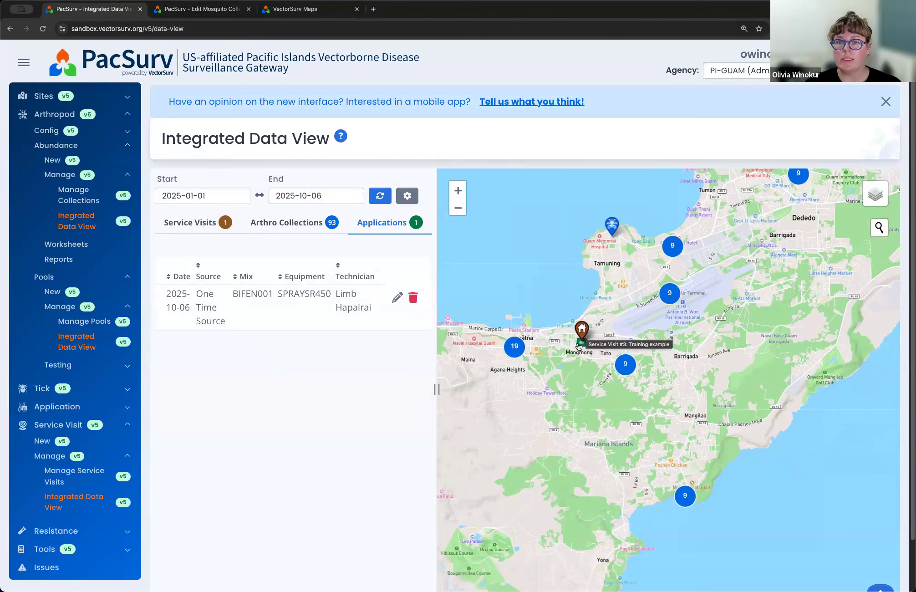
click(587, 346)
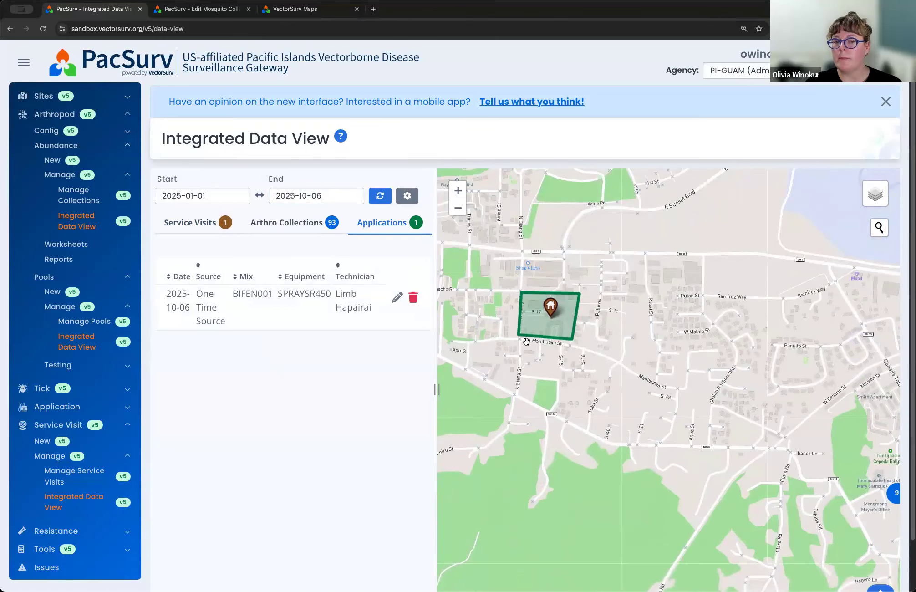
click(552, 307)
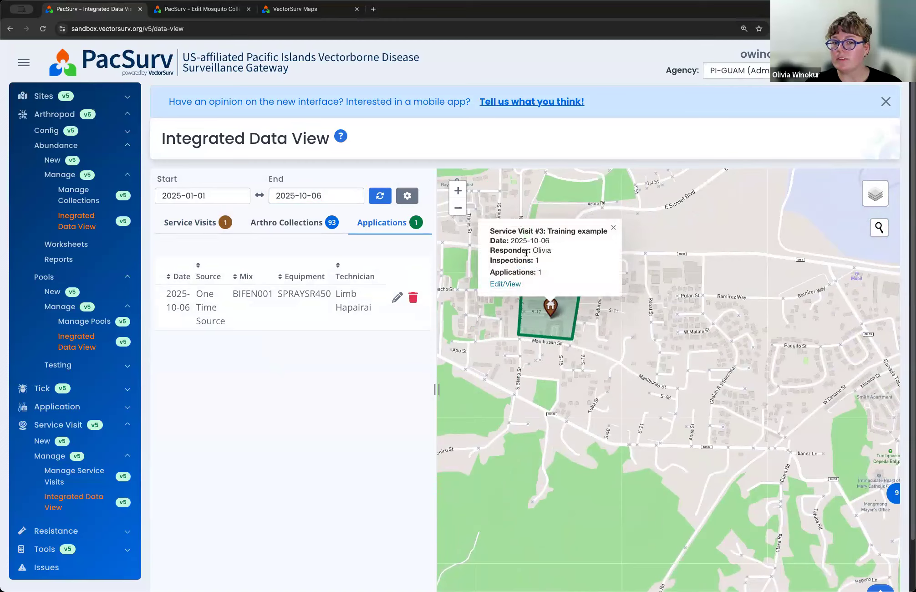
click(531, 333)
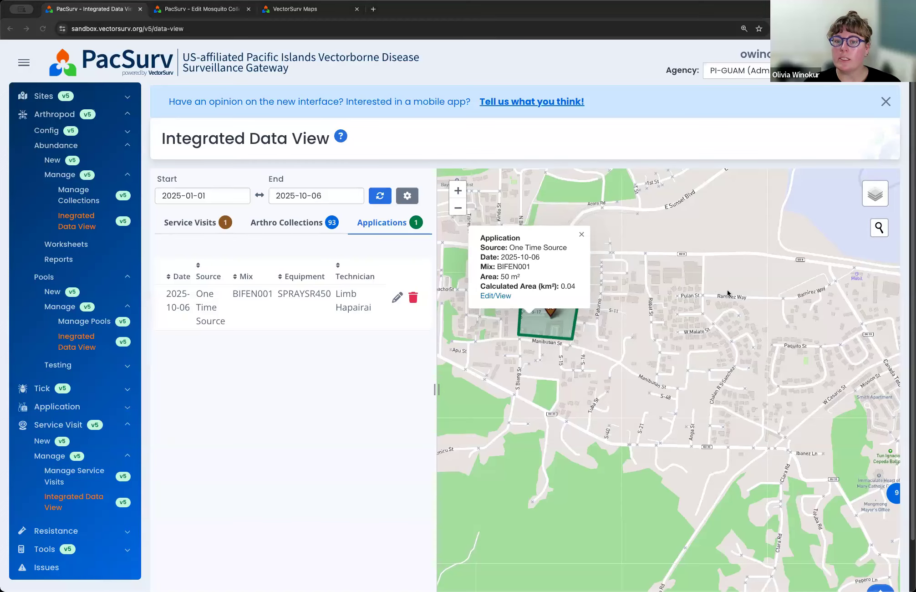
scroll(628, 347, down, 3)
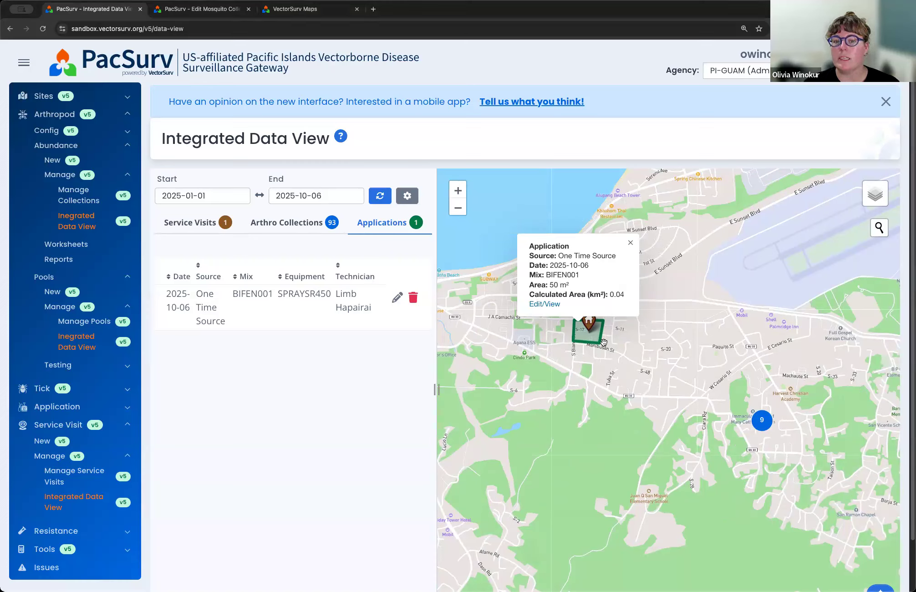
click(544, 227)
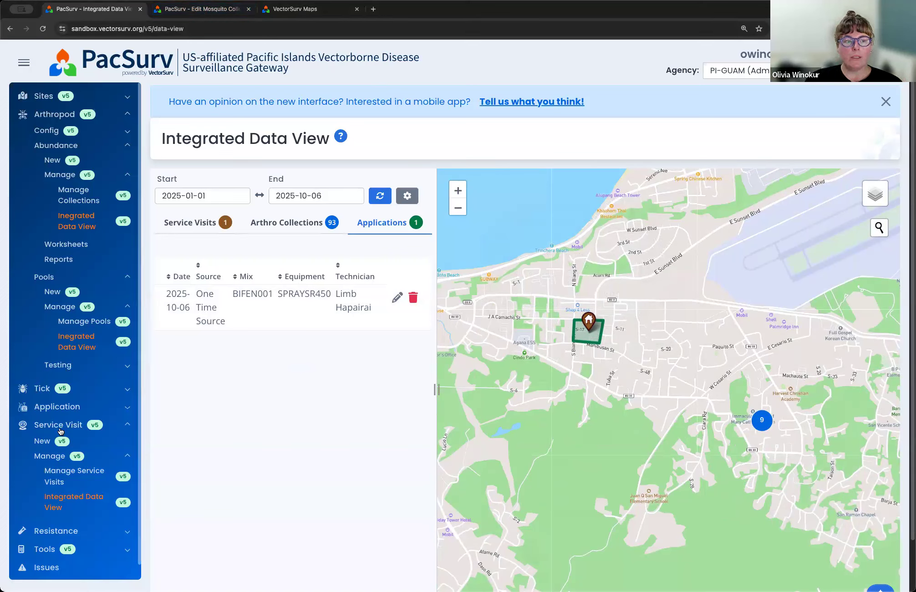
Step: View the New Technician form in the Application configuration and return to the Integrated Data View
click(118, 407)
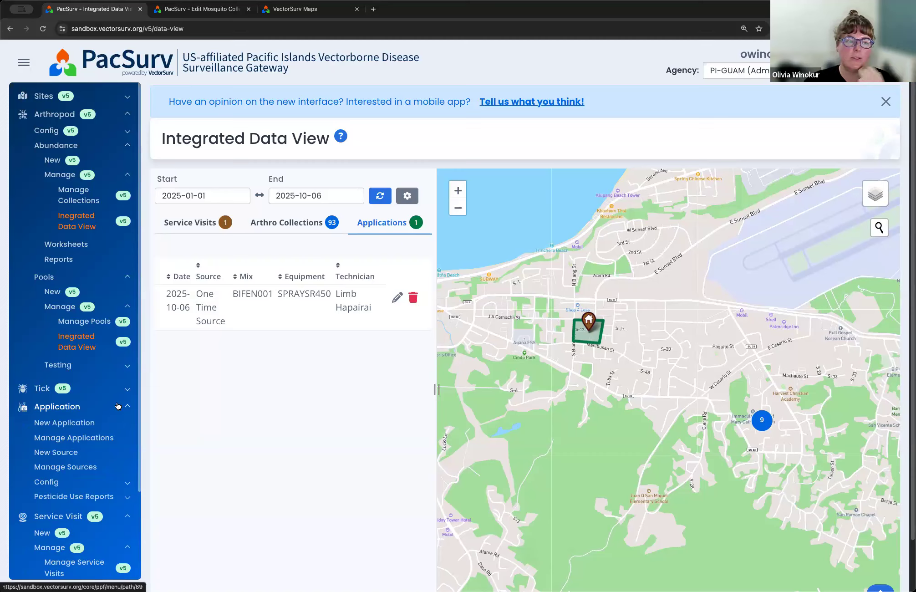
scroll(117, 399, down, 1)
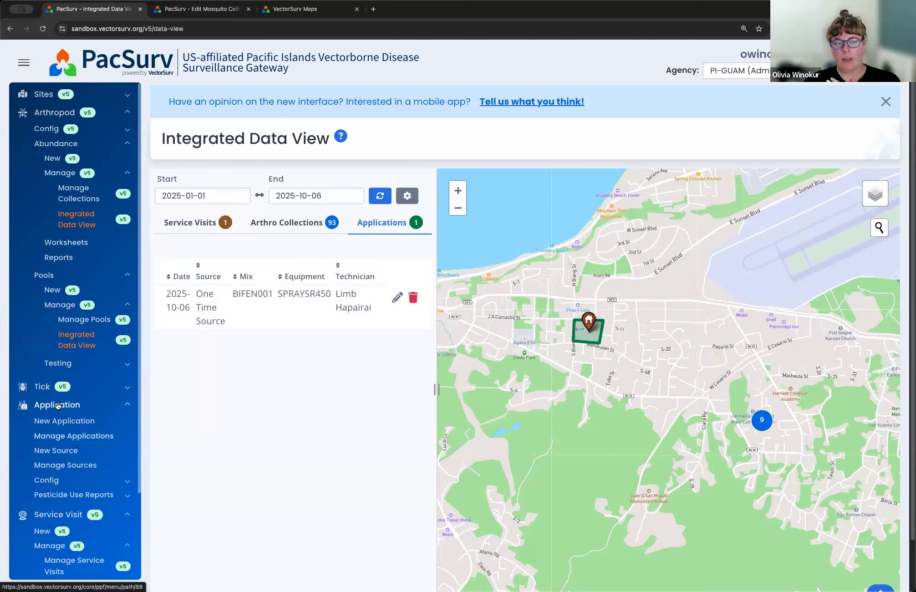
click(55, 481)
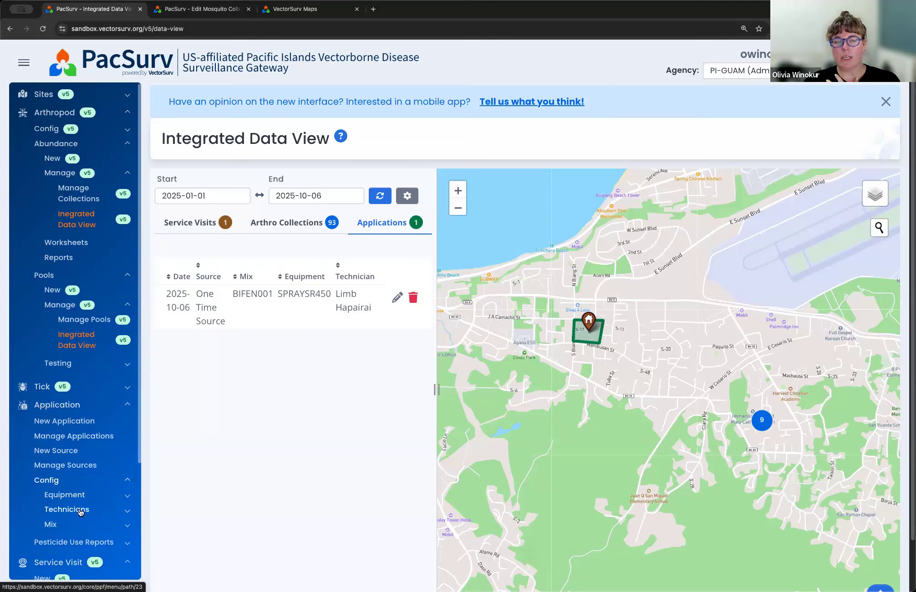
click(80, 510)
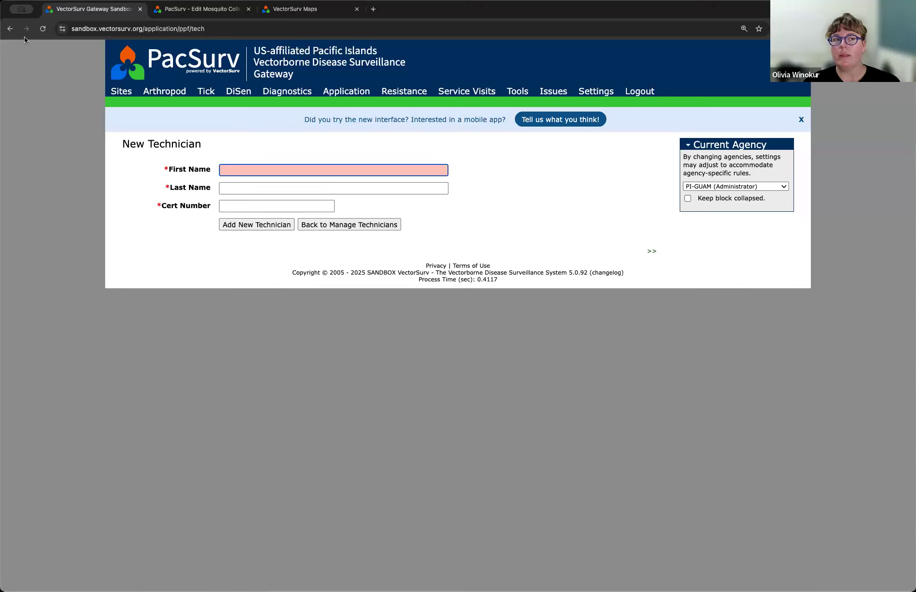
click(10, 28)
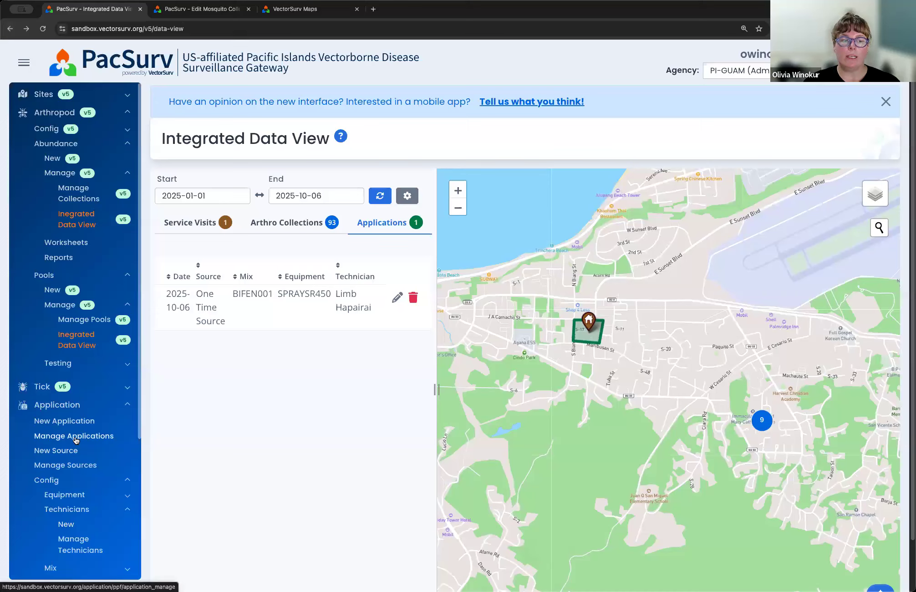
Step: Look through the Equipment and Mix options in the Application configuration and open the Manage Mixes list
scroll(59, 455, down, 3)
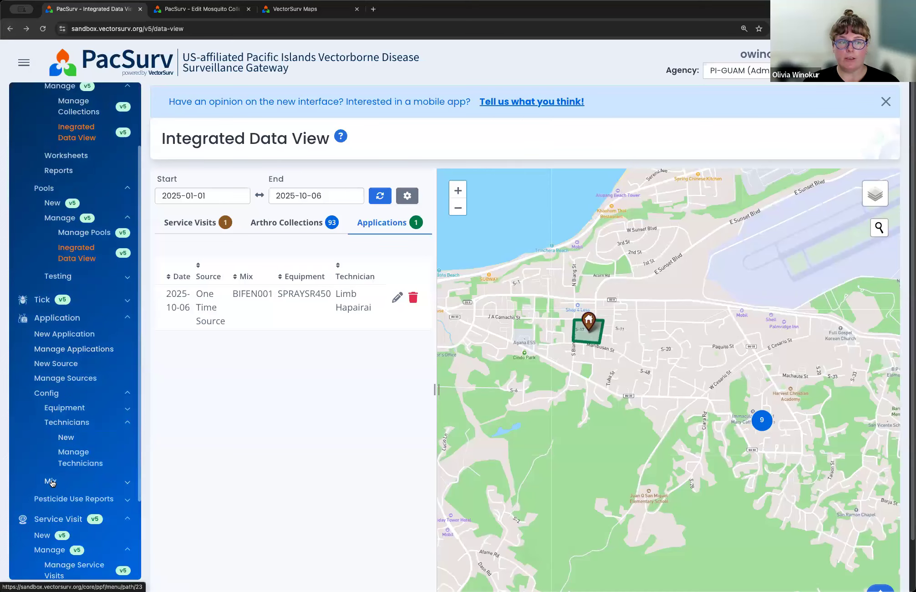
click(67, 407)
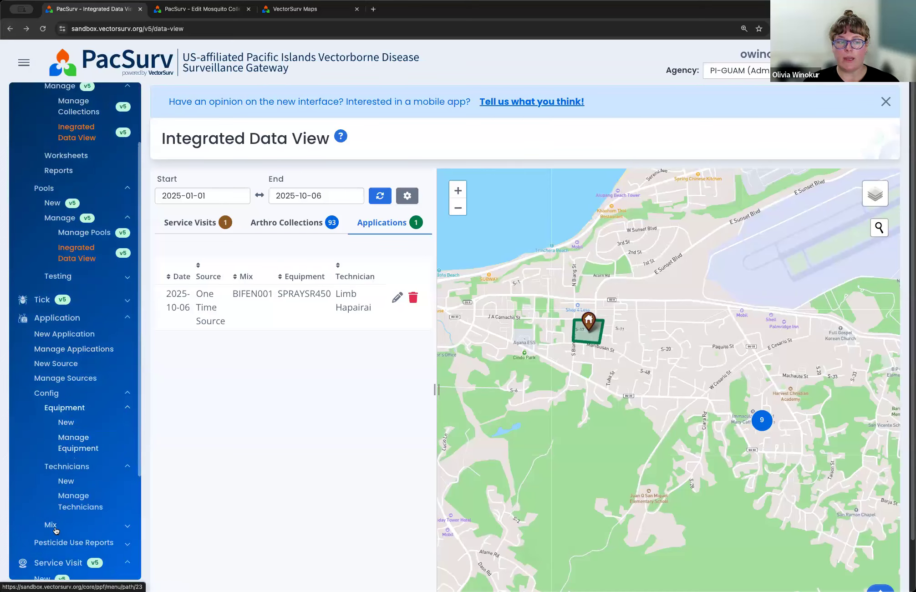
click(56, 529)
click(74, 554)
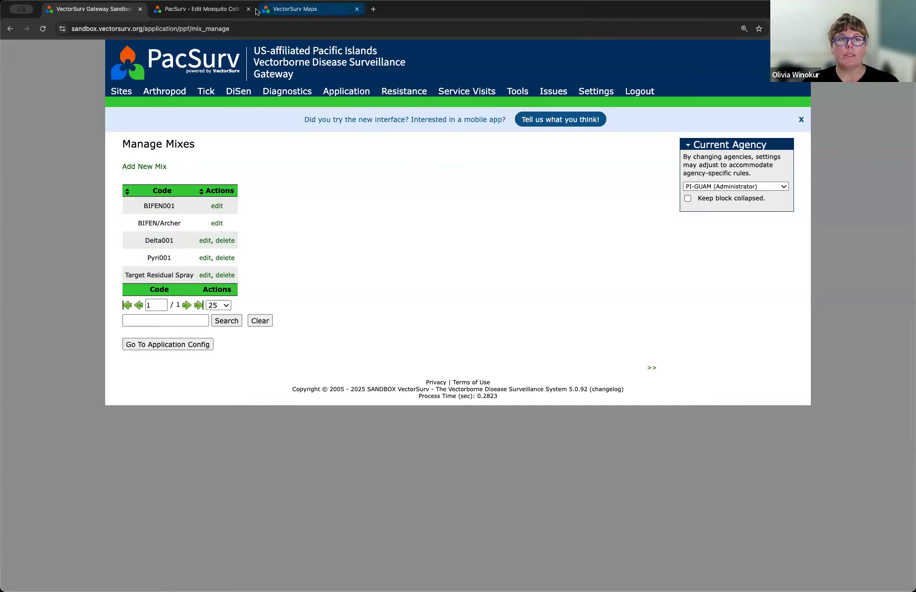
click(838, 194)
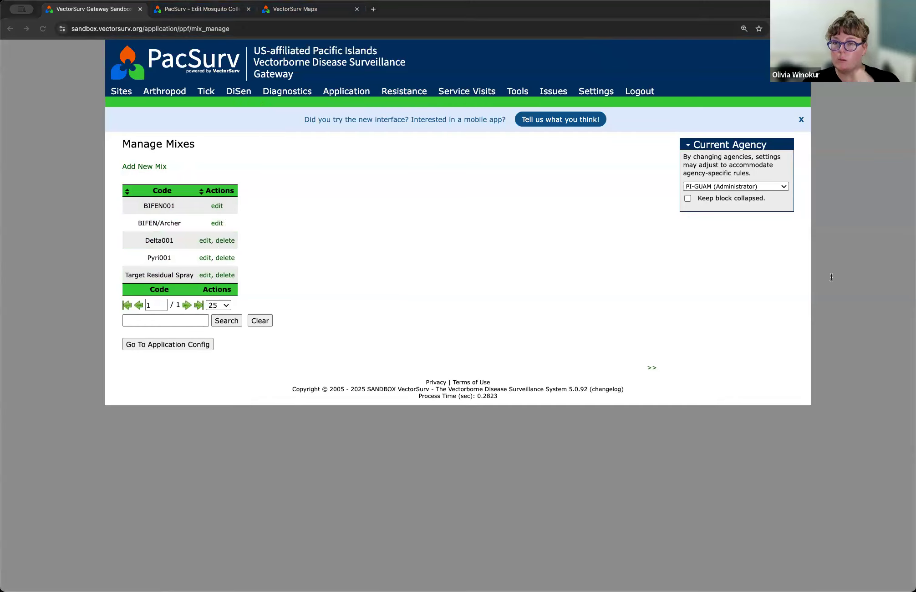